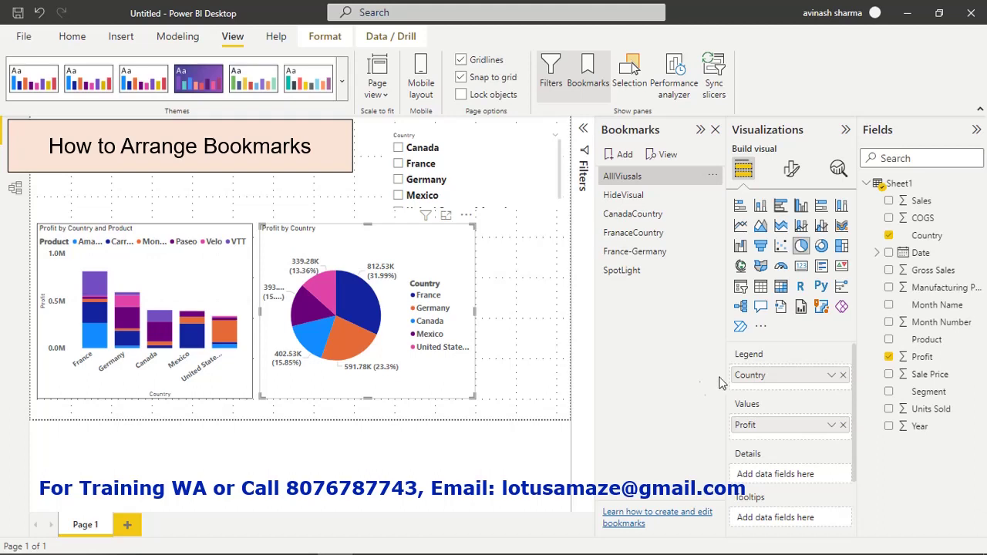
Step: Rearrange the bookmarks so that AlllViusals comes first and HideVisual comes last in the list
left_click(613, 176)
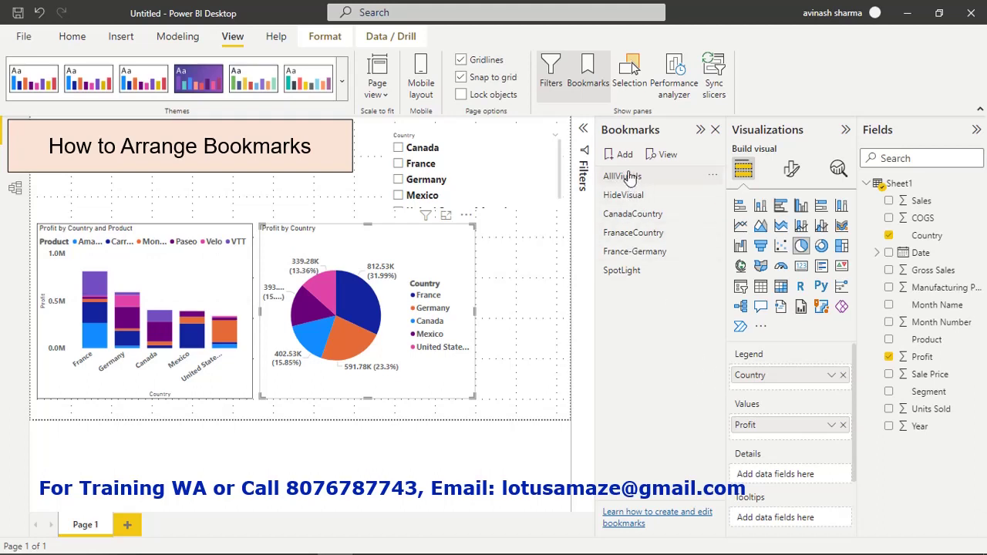
left_click_drag(629, 177, 632, 279)
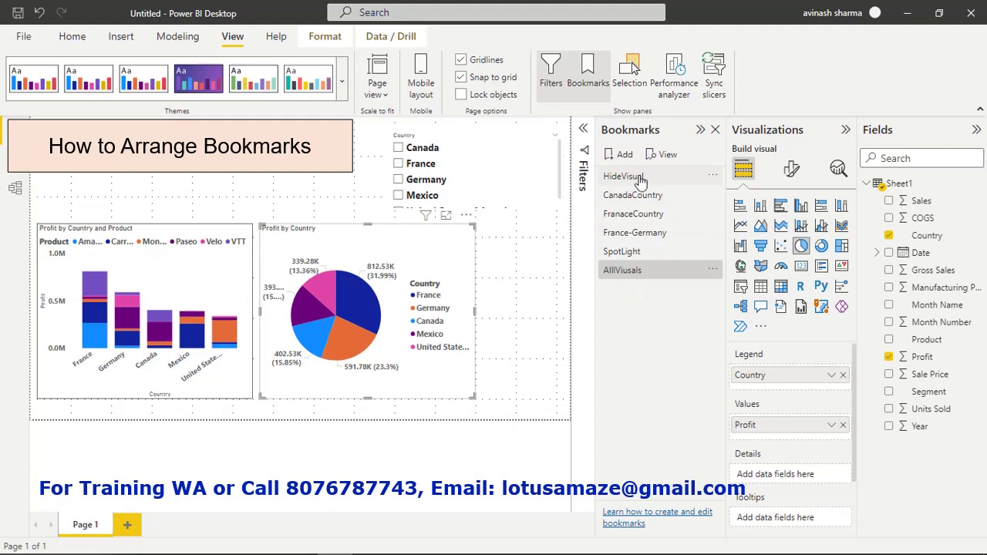
left_click_drag(640, 178, 646, 268)
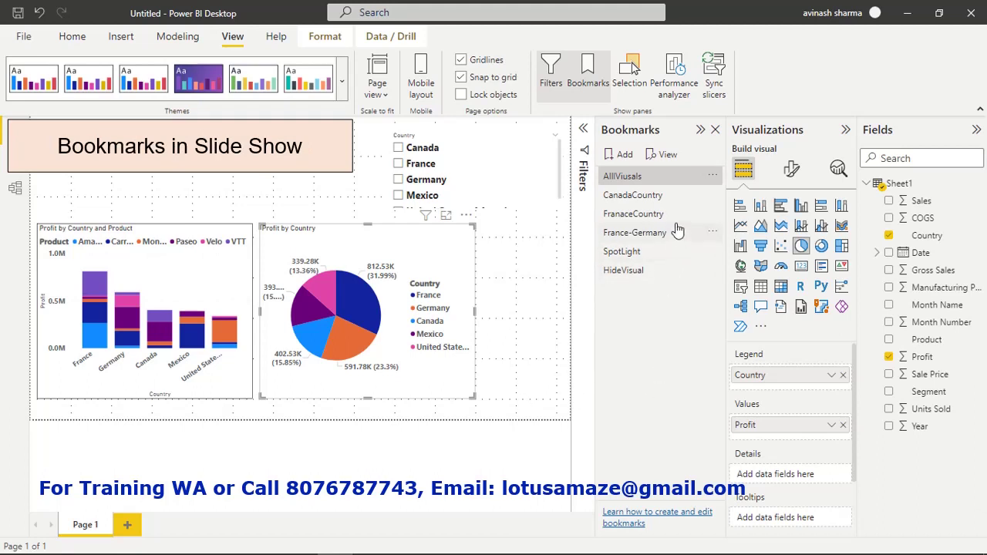
Step: Play the bookmarks as a slide show, moving forward to SpotLight and back to CanadaCountry, and exit the show
left_click(661, 156)
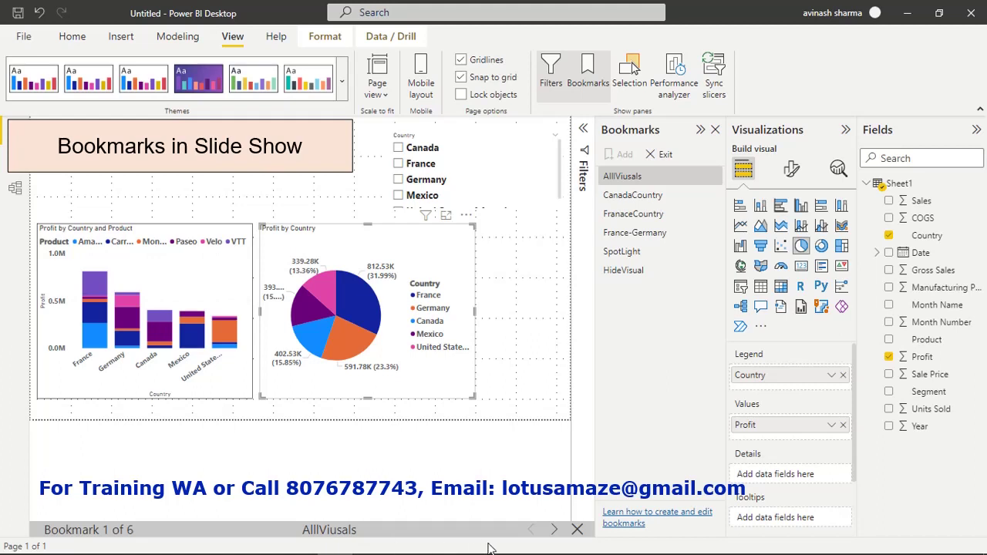
left_click(553, 530)
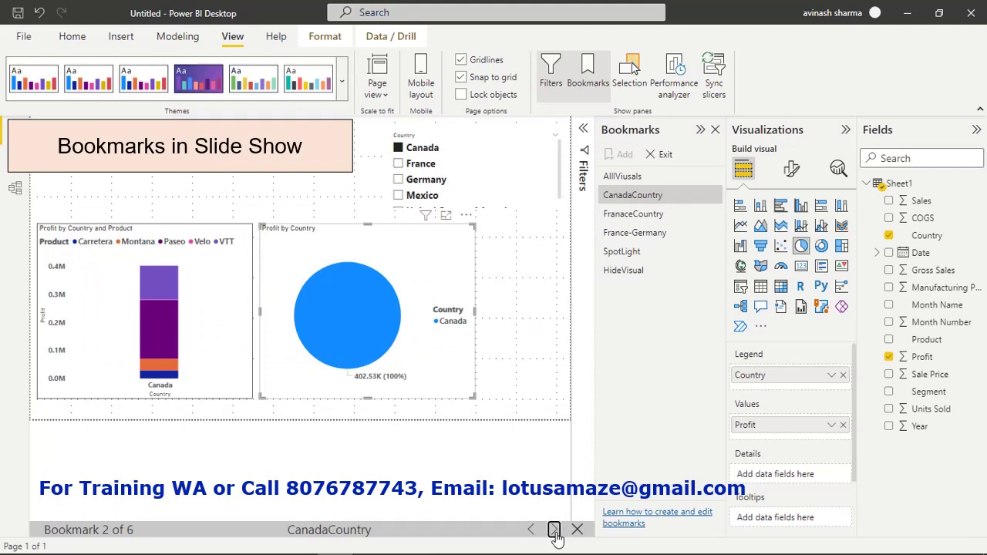
left_click(554, 530)
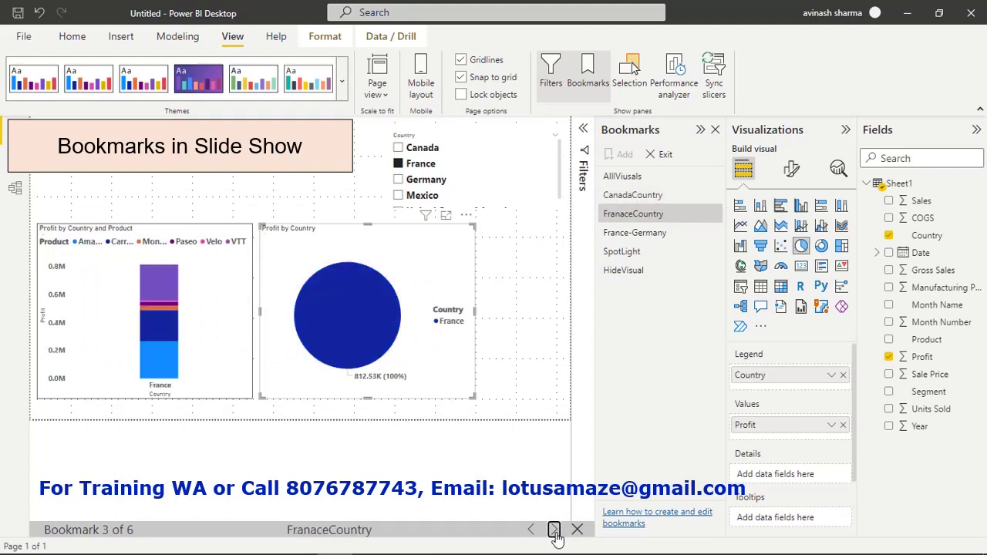
left_click(553, 530)
left_click(554, 530)
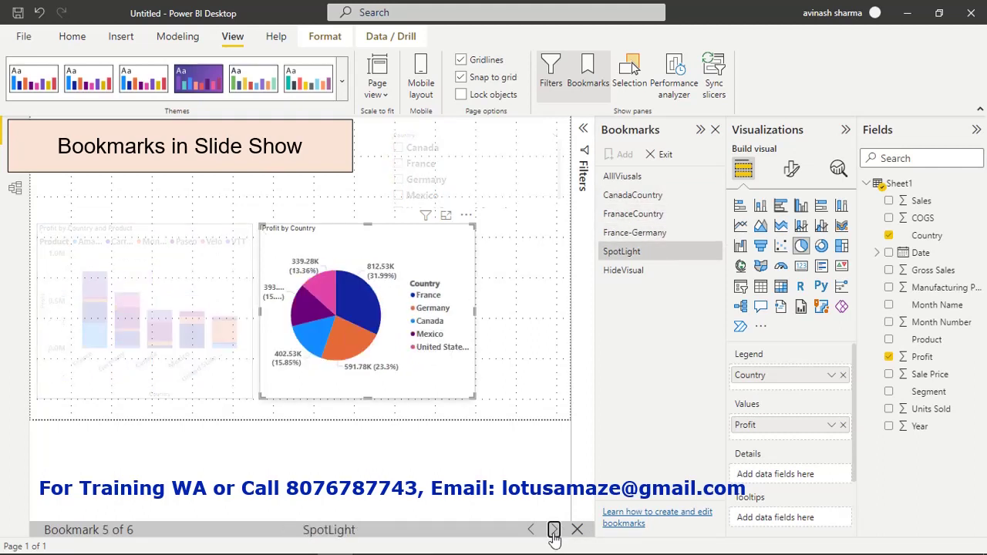
left_click(530, 529)
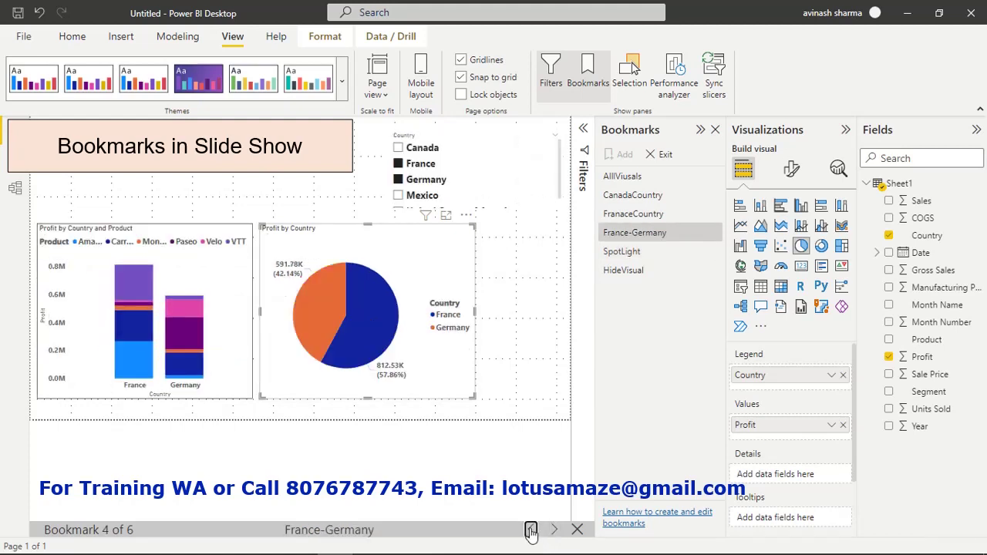
left_click(531, 529)
left_click(531, 530)
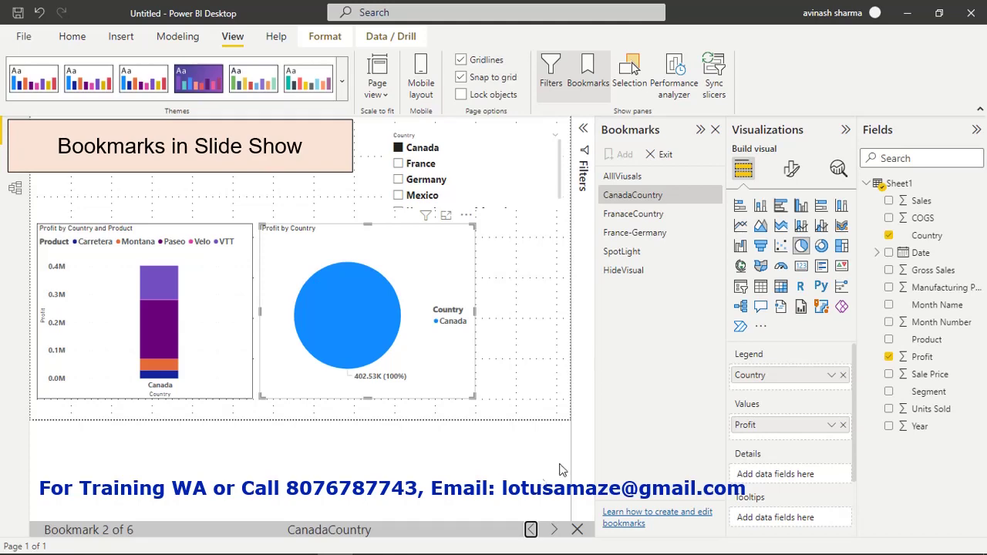
left_click(659, 154)
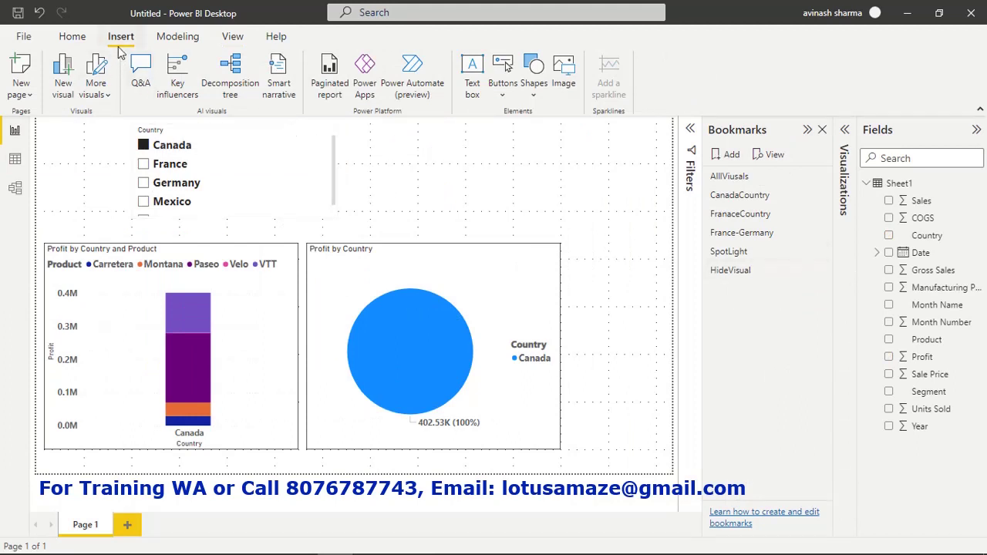
Step: Insert a Bookmark button and place it in the upper-right corner of the report page
left_click(505, 96)
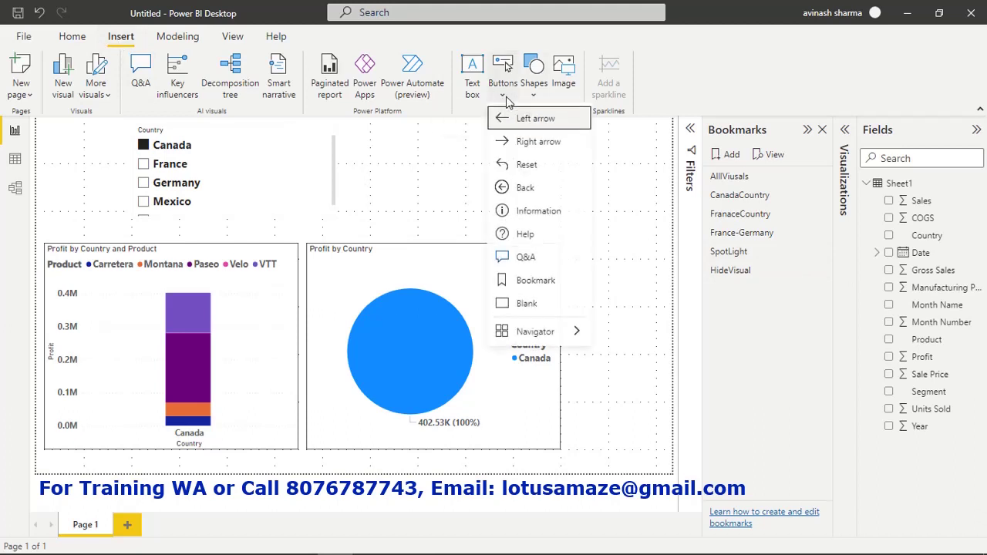
left_click(549, 283)
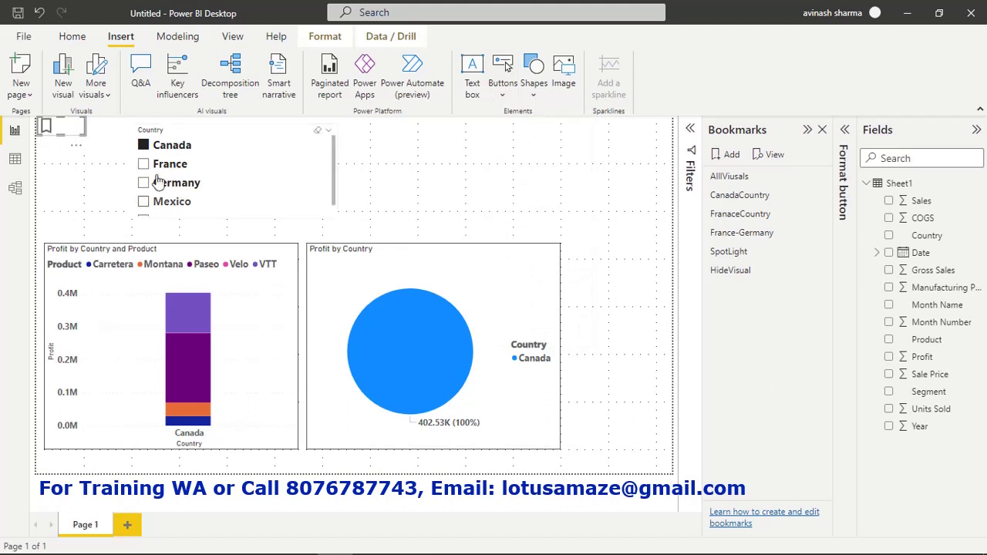
left_click_drag(78, 139, 652, 145)
left_click(634, 201)
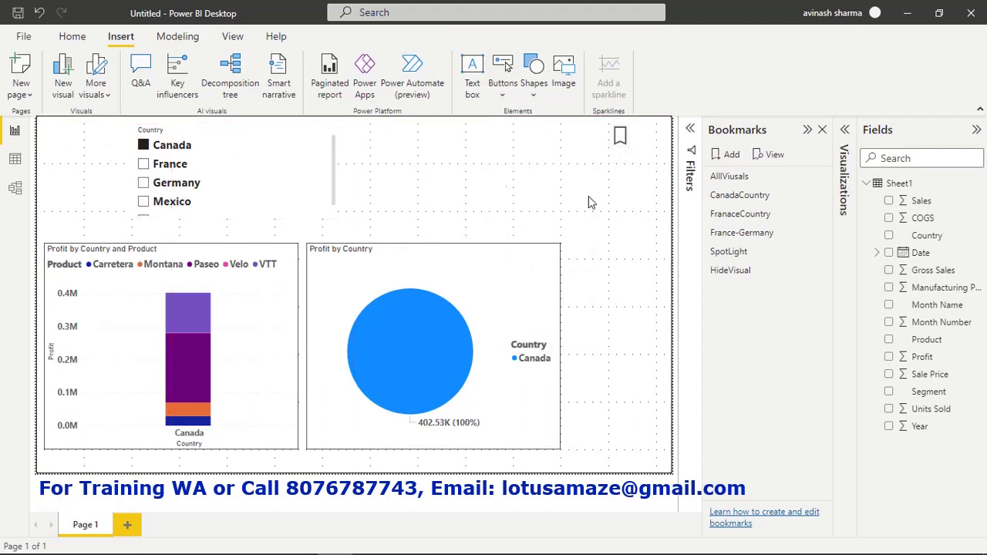
Step: Insert a second Bookmark button and place it directly below the first one
left_click(503, 91)
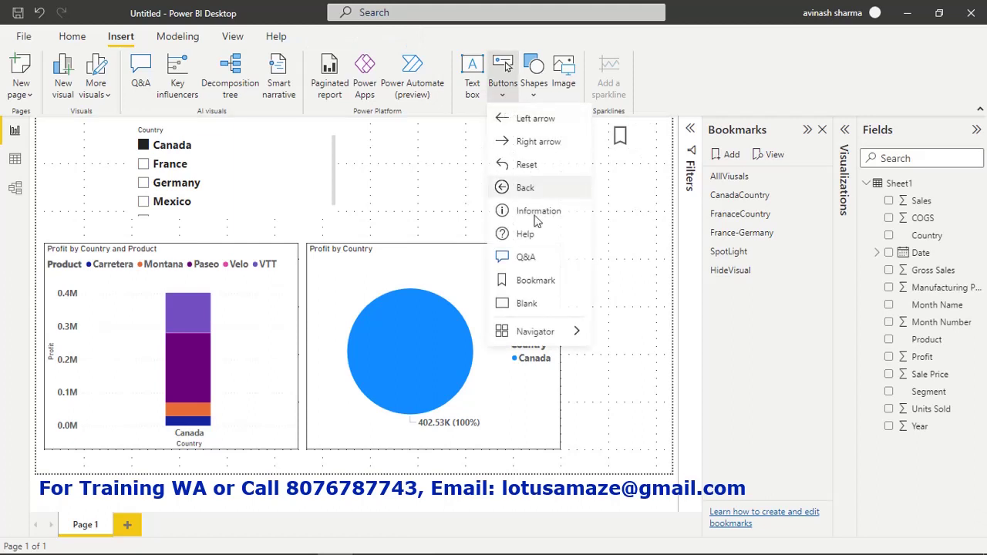
left_click(552, 287)
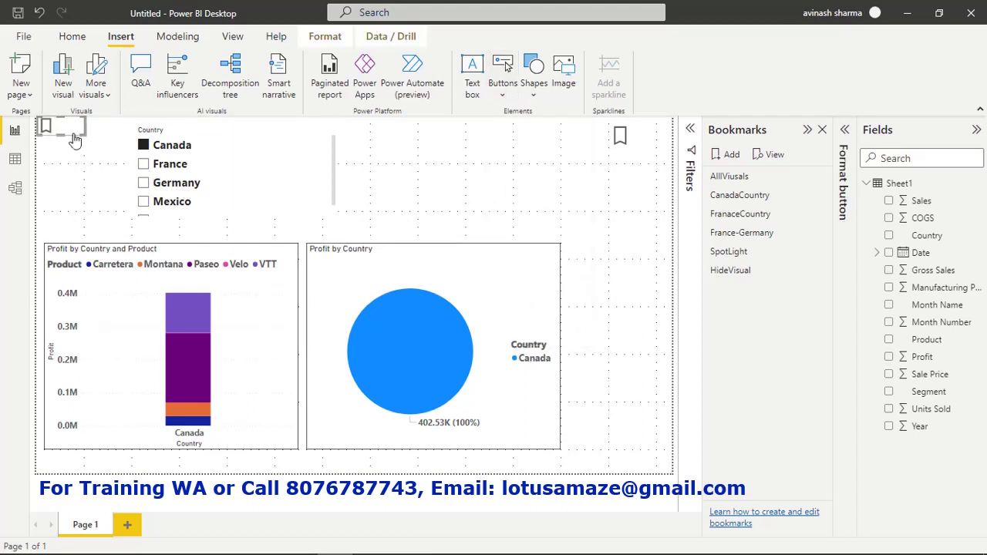
left_click_drag(77, 137, 649, 187)
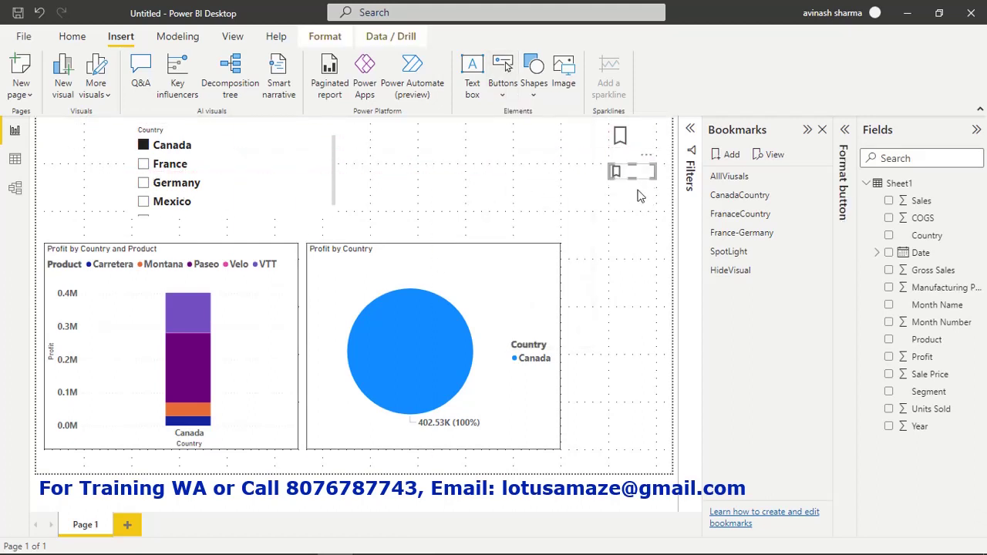
left_click(655, 239)
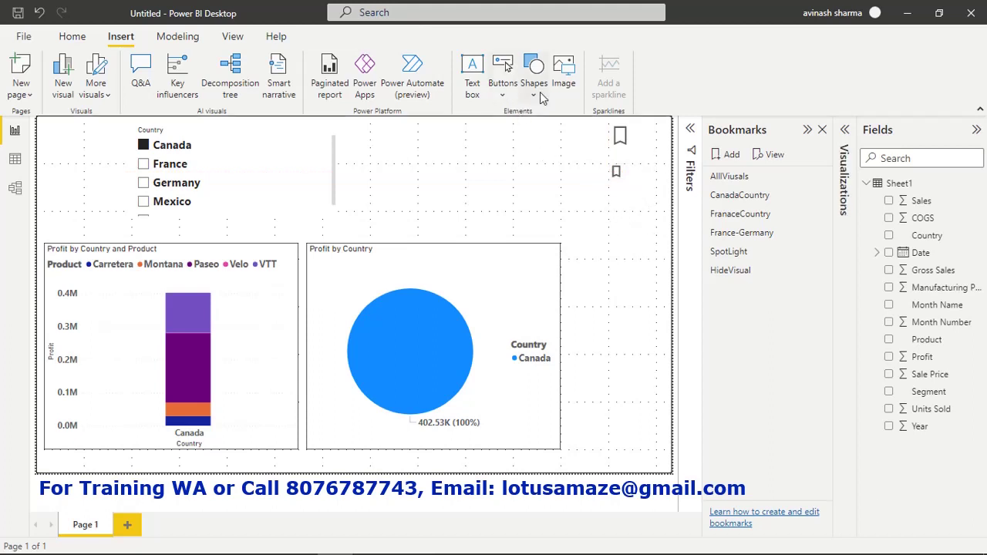
Step: Add a third Bookmark button below the other two, above the pie chart's level on the page
left_click(512, 98)
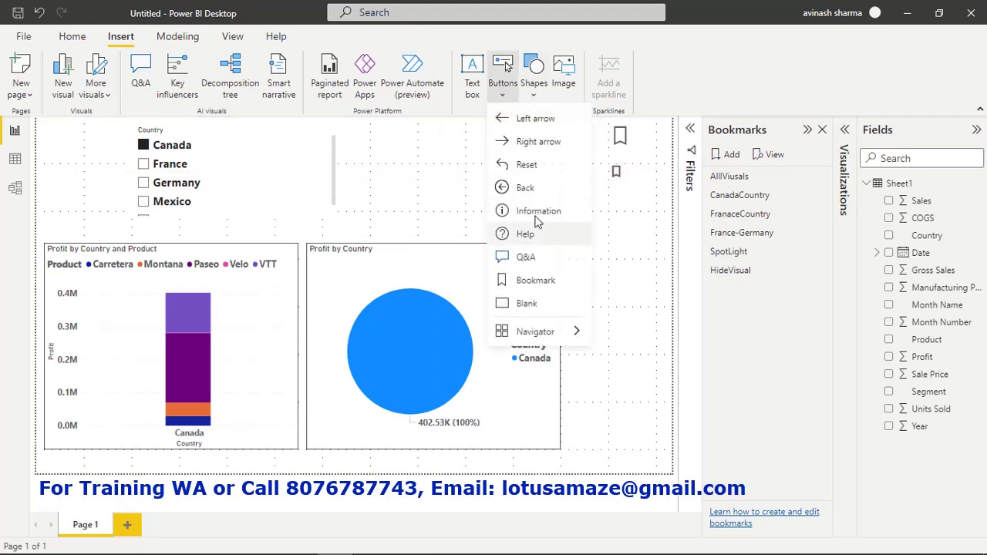
left_click(555, 279)
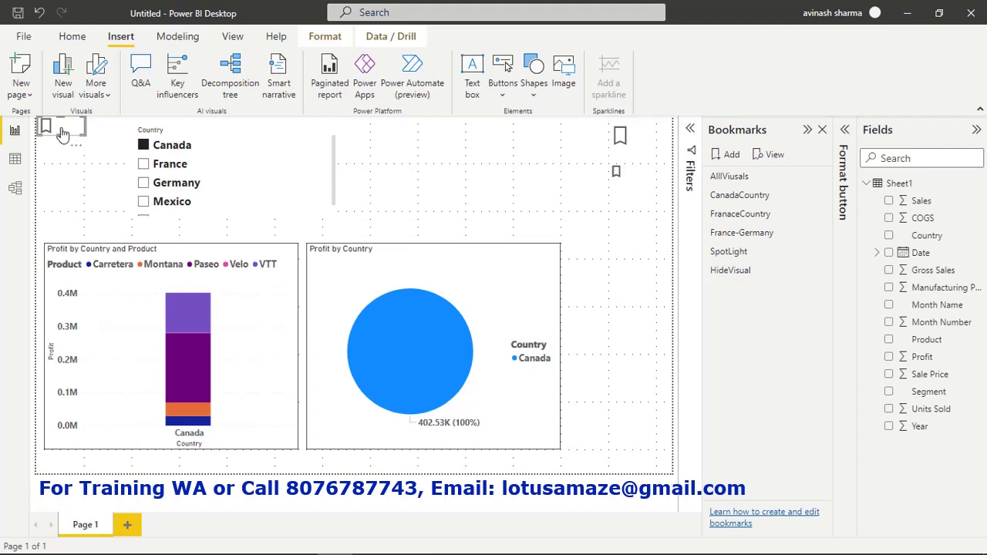
left_click_drag(81, 141, 651, 224)
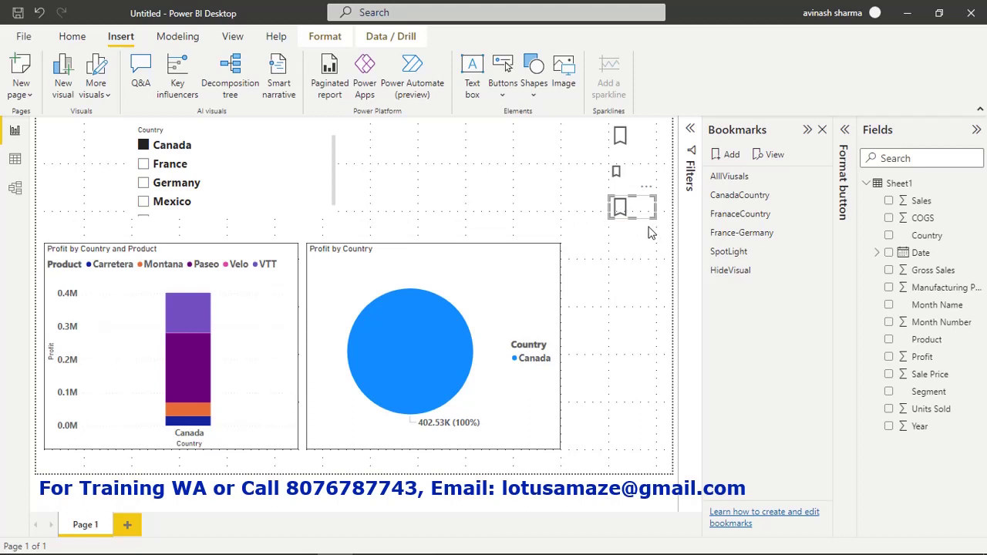
Step: Enable the title on the topmost bookmark button and set its text to "All Visual"
left_click_drag(650, 228, 640, 147)
left_click(794, 197)
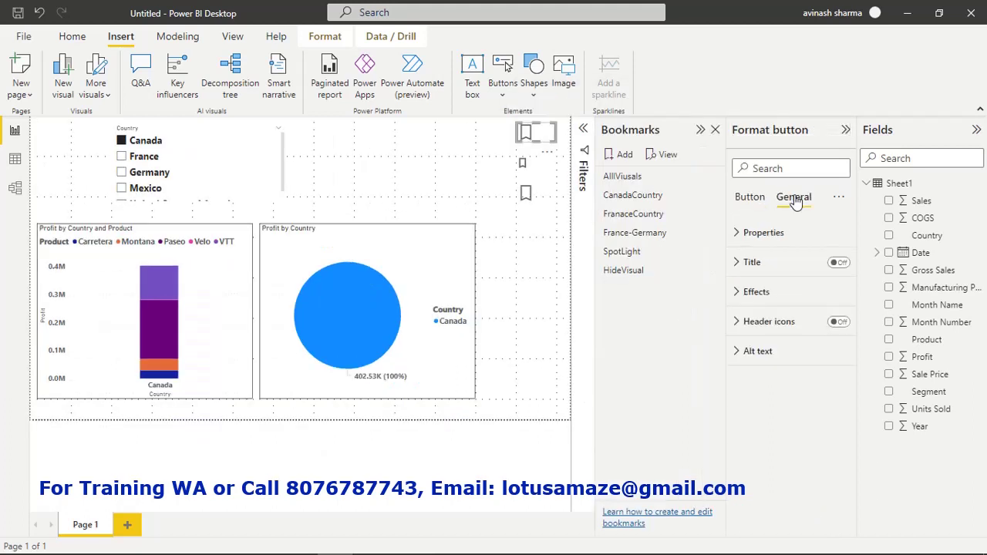
left_click(838, 263)
left_click(739, 263)
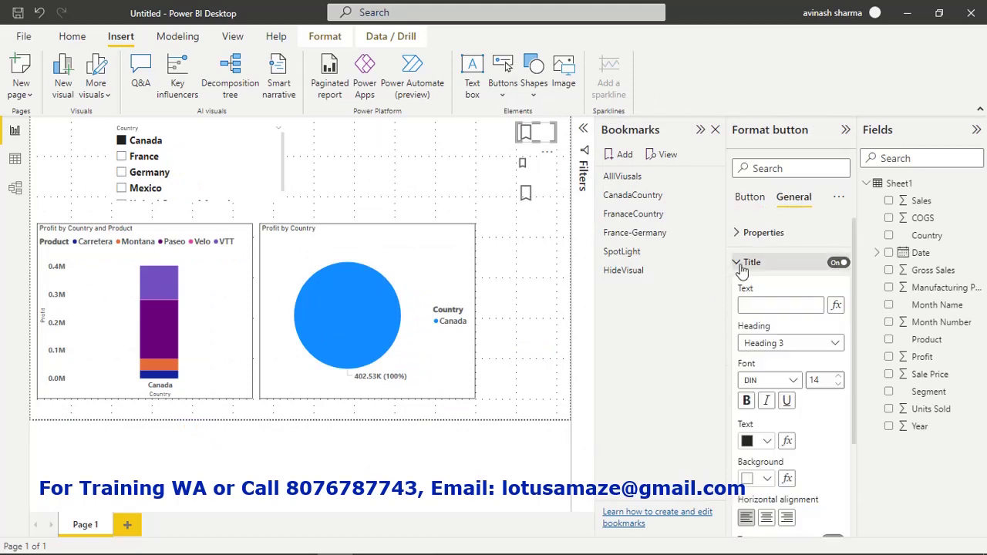
left_click(759, 307)
type("All V")
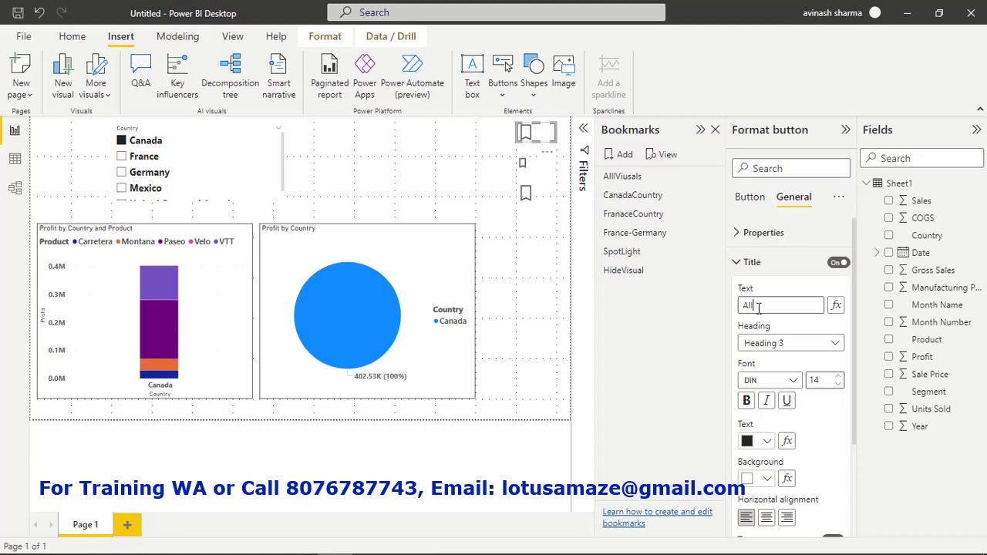
type("isual")
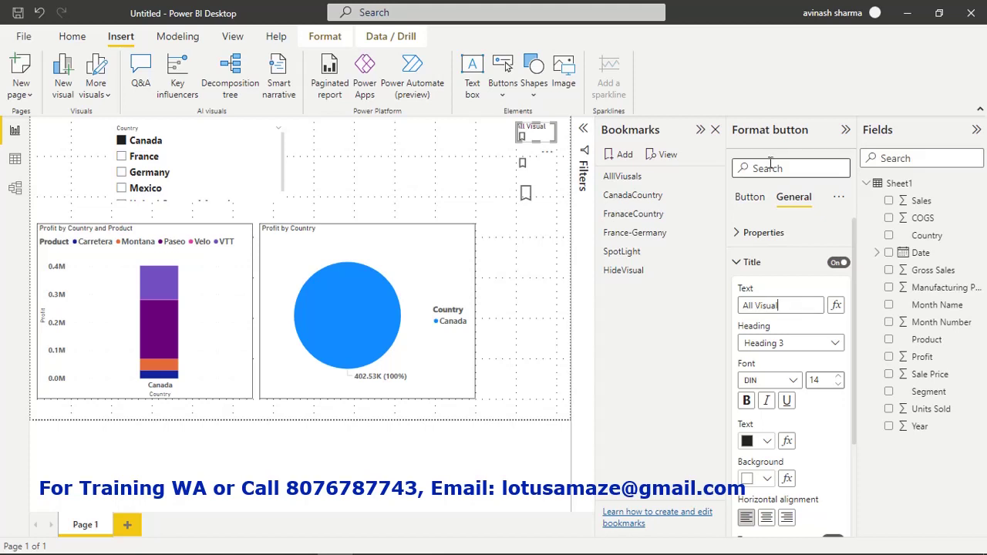
Step: Set the All Visual button title's font size to 18 and make it bold
left_click(838, 377)
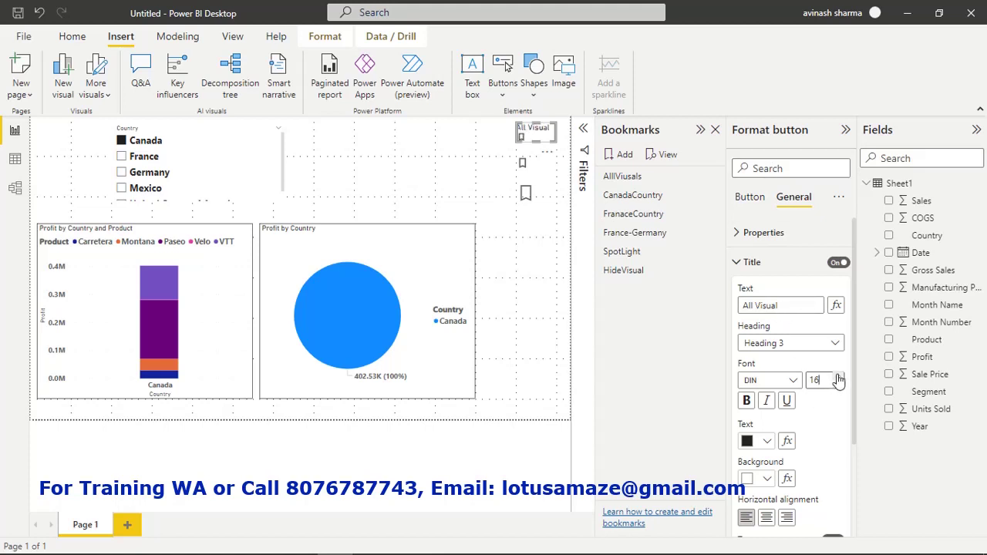
left_click(838, 376)
left_click(838, 377)
left_click(838, 376)
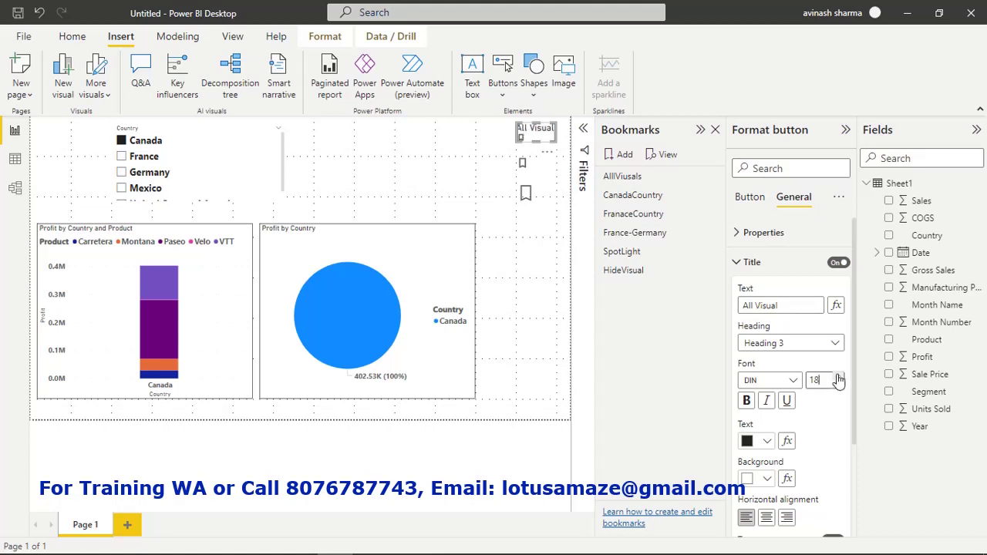
left_click(747, 400)
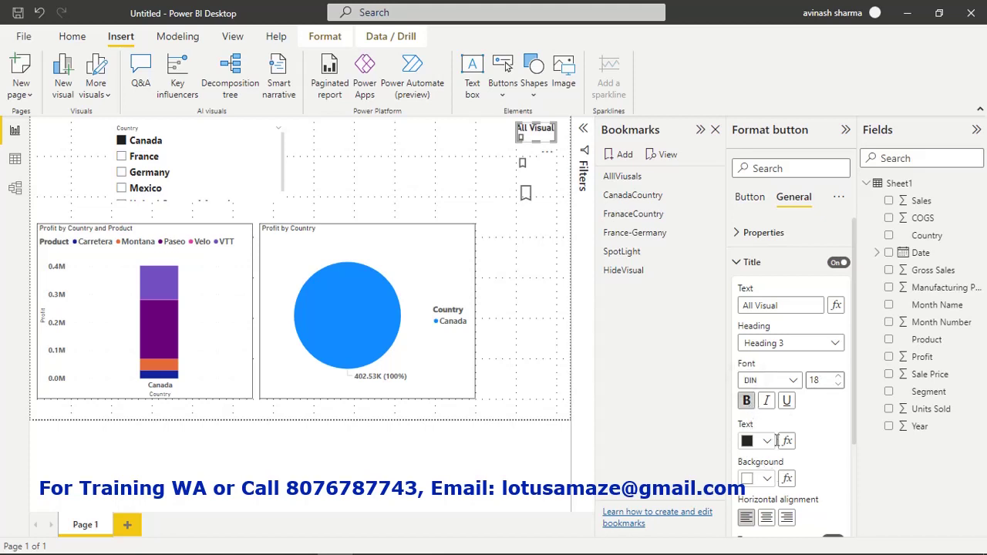
Step: Give the All Visual button's title and overall background the same light orange theme color, and center the title
left_click(754, 479)
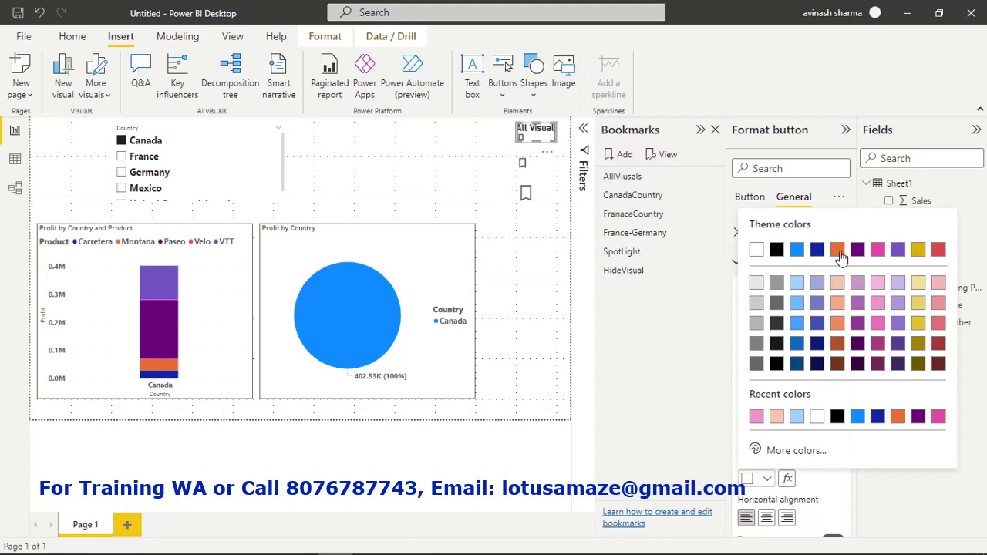
left_click(837, 284)
scroll(848, 493, "down", 3)
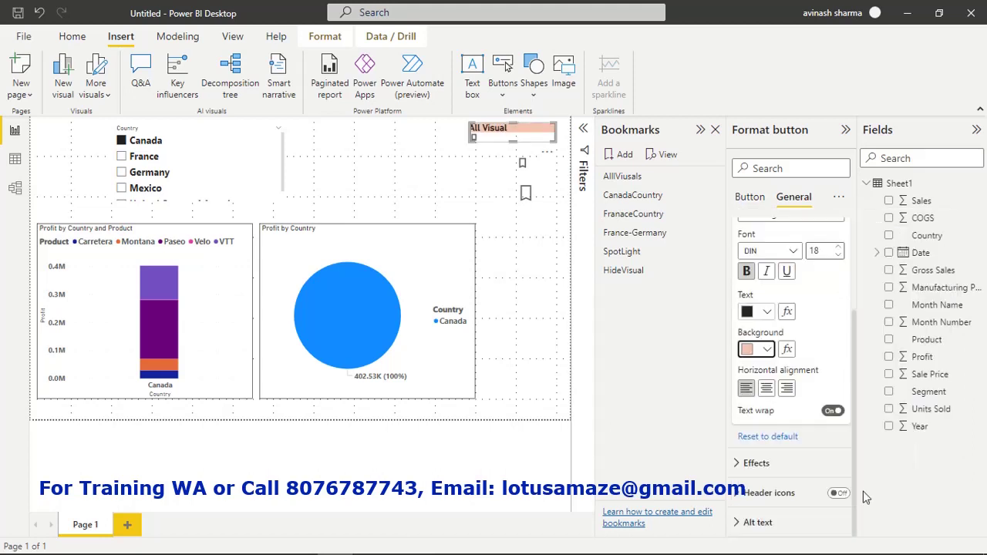
left_click(739, 464)
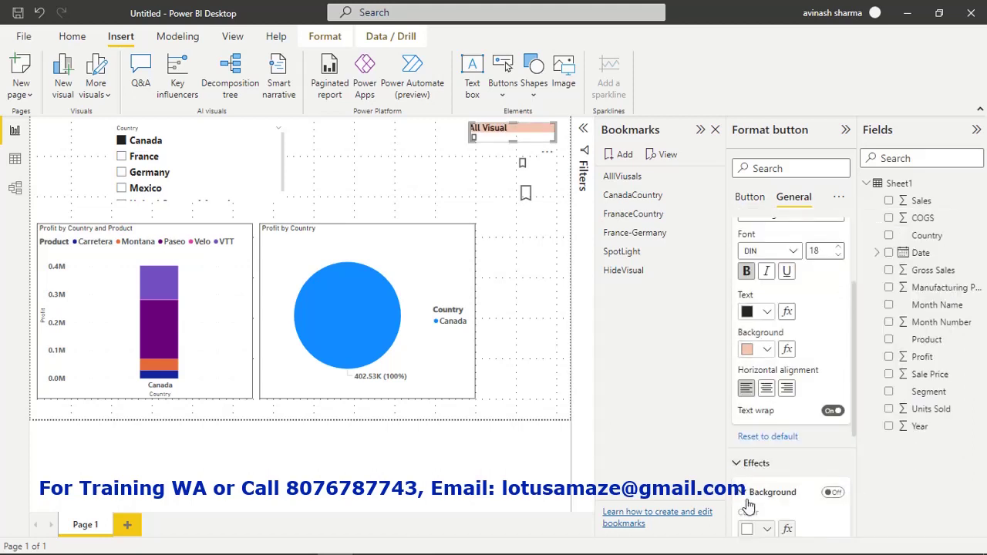
left_click(833, 492)
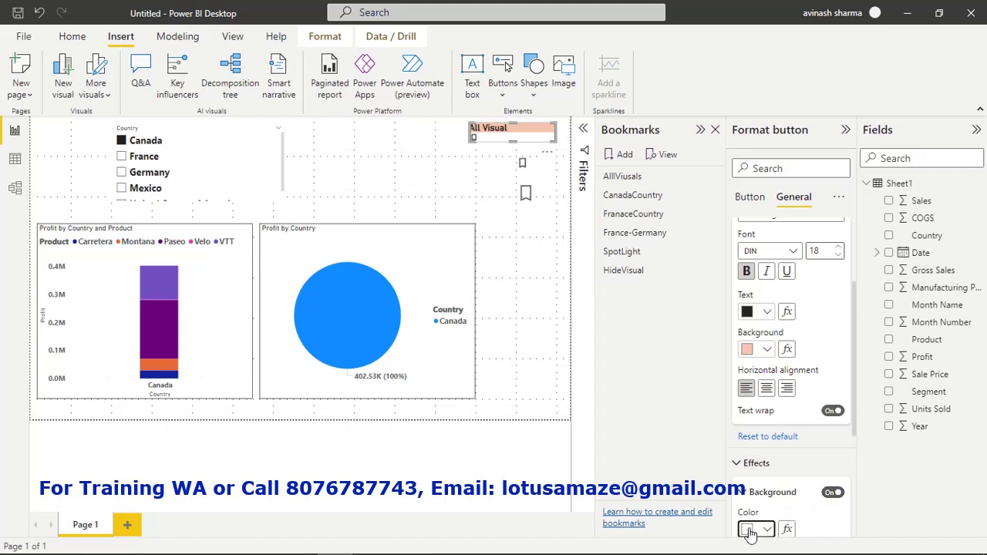
left_click(746, 530)
left_click(841, 337)
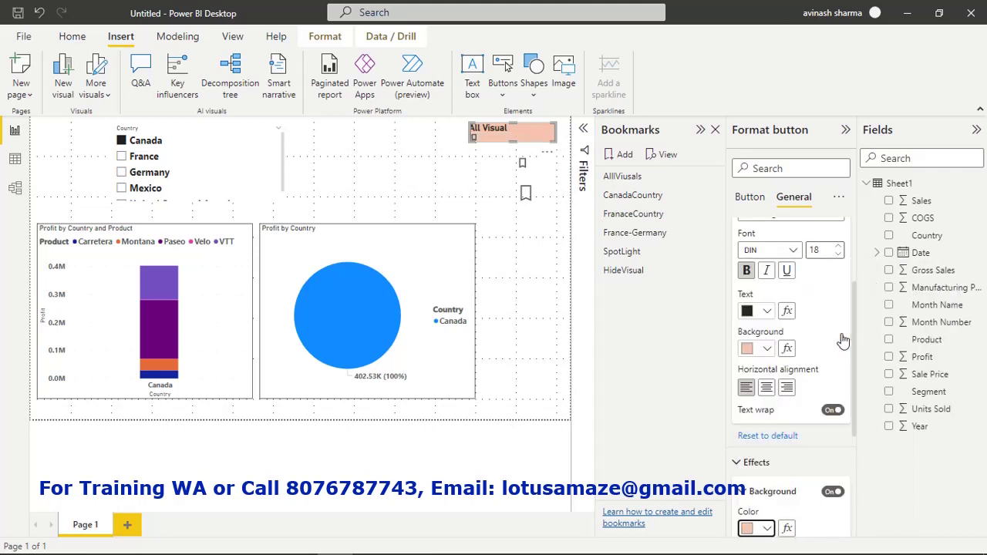
left_click(765, 388)
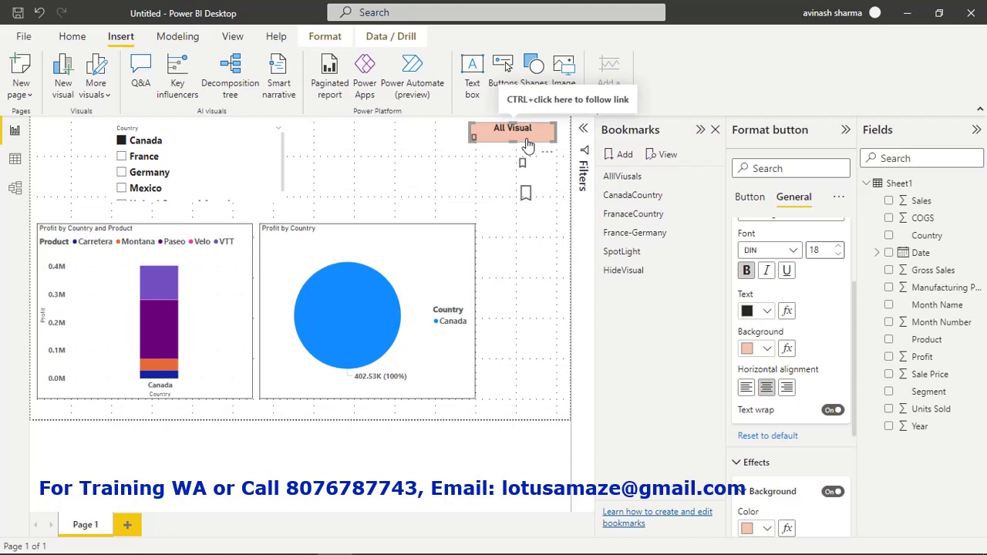
Step: Set the All Visual button's bookmark action to the AlllViusals bookmark
left_click(746, 213)
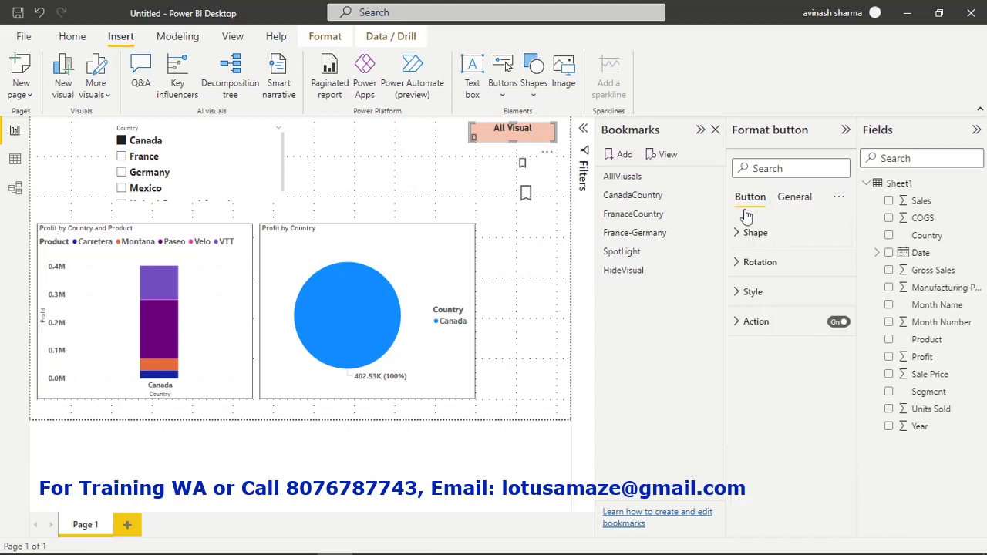
left_click(739, 322)
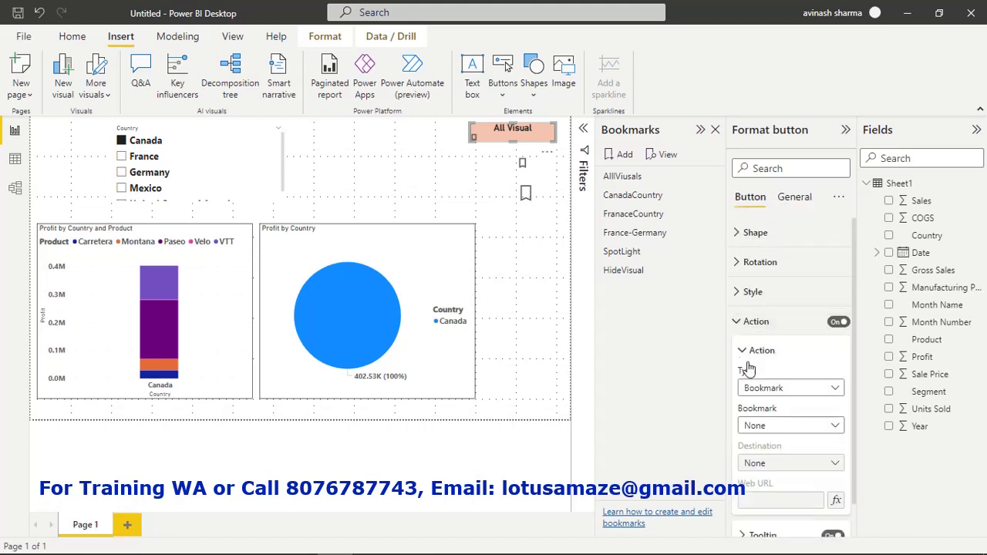
left_click(774, 433)
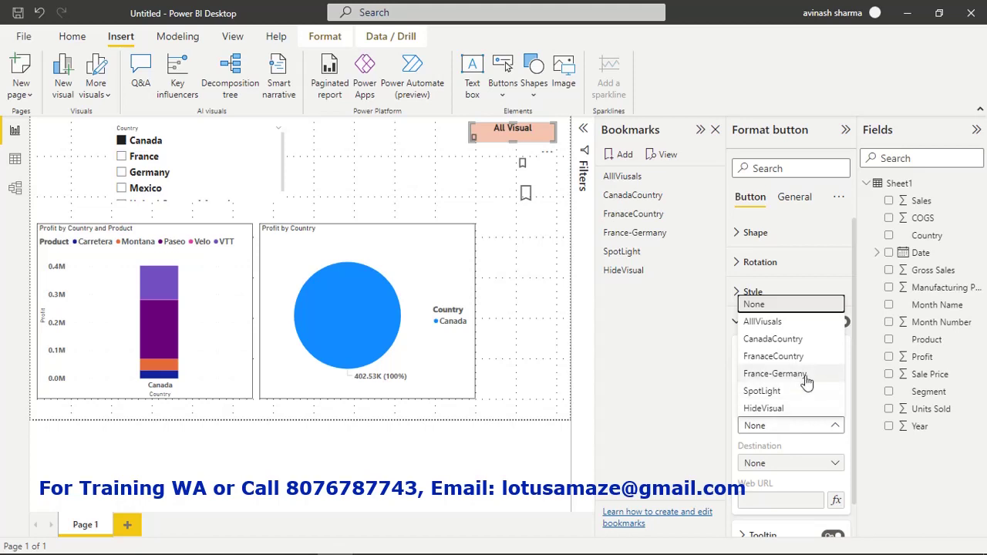
left_click(773, 321)
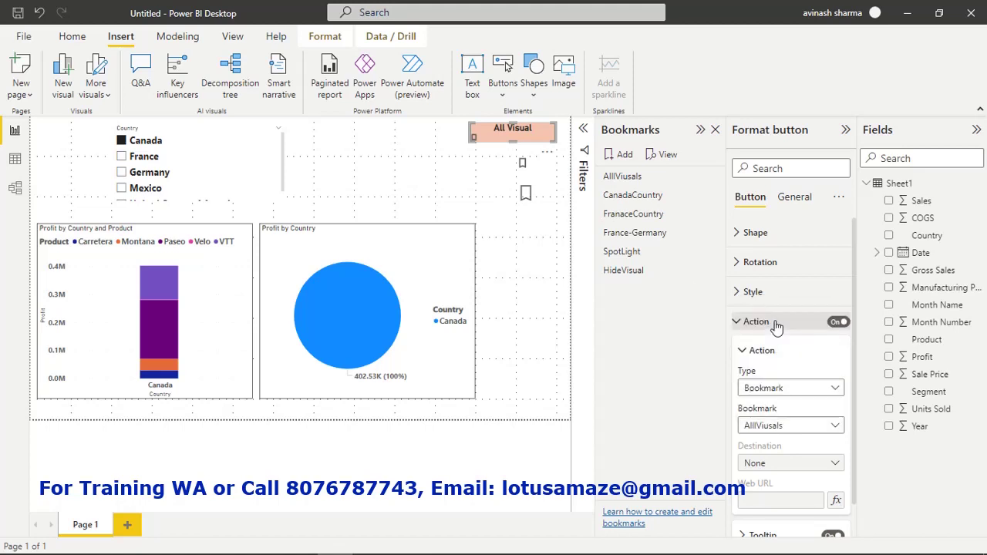
Step: Give the second bookmark button a bold, centered "Hide Visual" title and a grey background, and match its width to the All Visual button
left_click(524, 163)
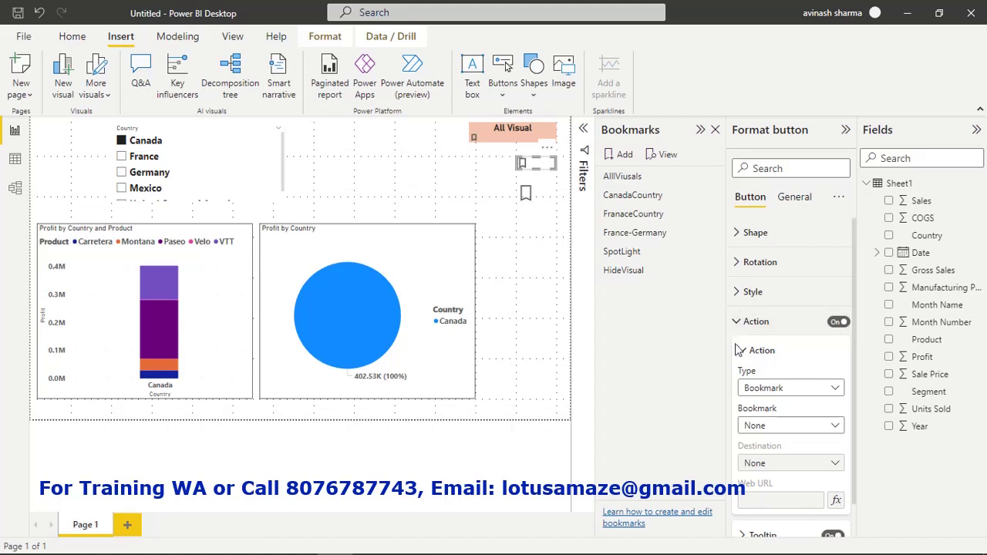
left_click(794, 196)
left_click(785, 305)
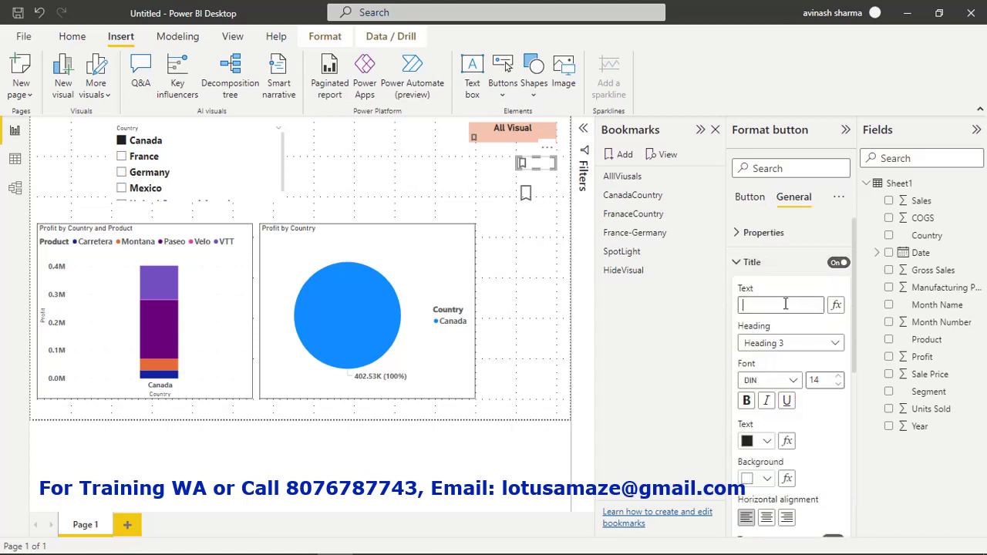
type("Hide Visual")
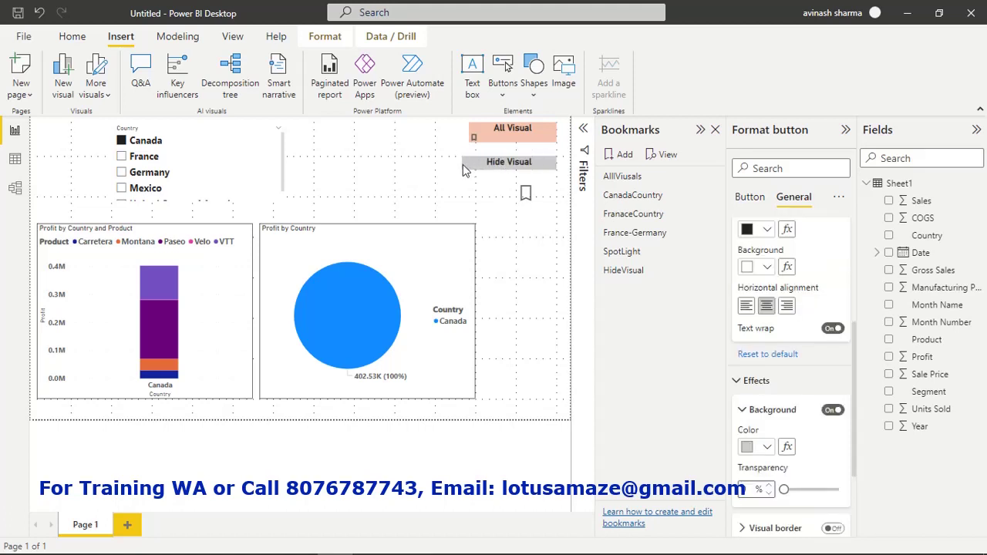
left_click(471, 164)
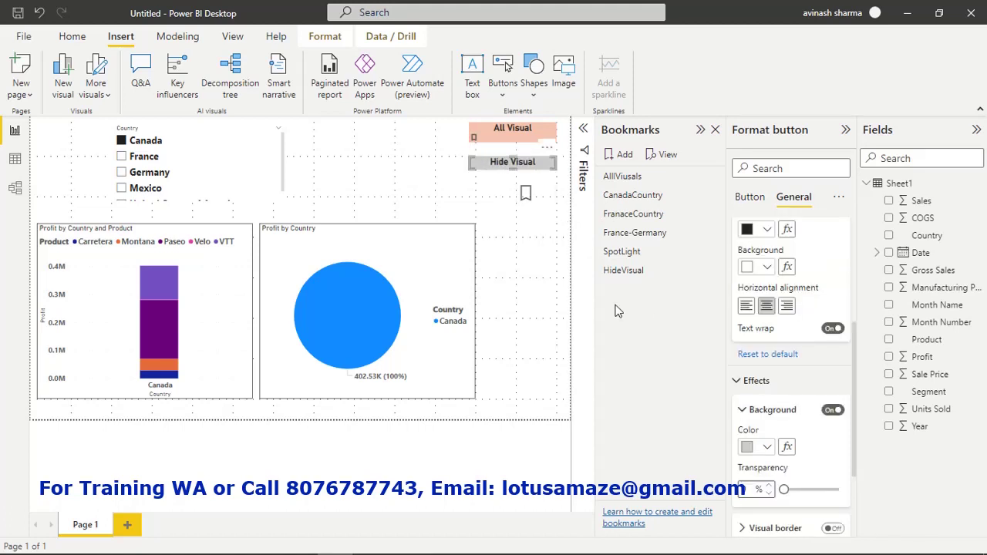
Step: Set the Hide Visual button's bookmark action to the HideVisual bookmark
left_click(747, 198)
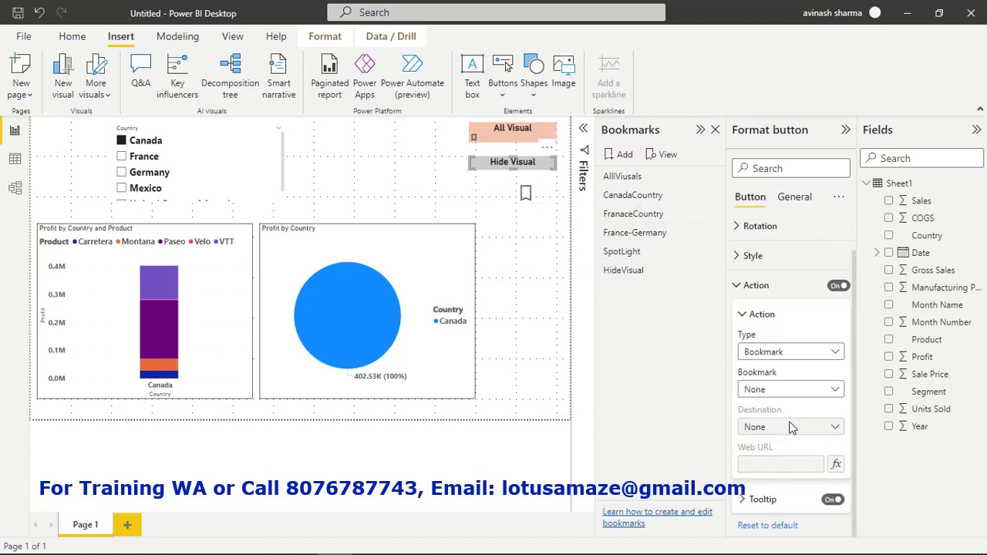
left_click(835, 392)
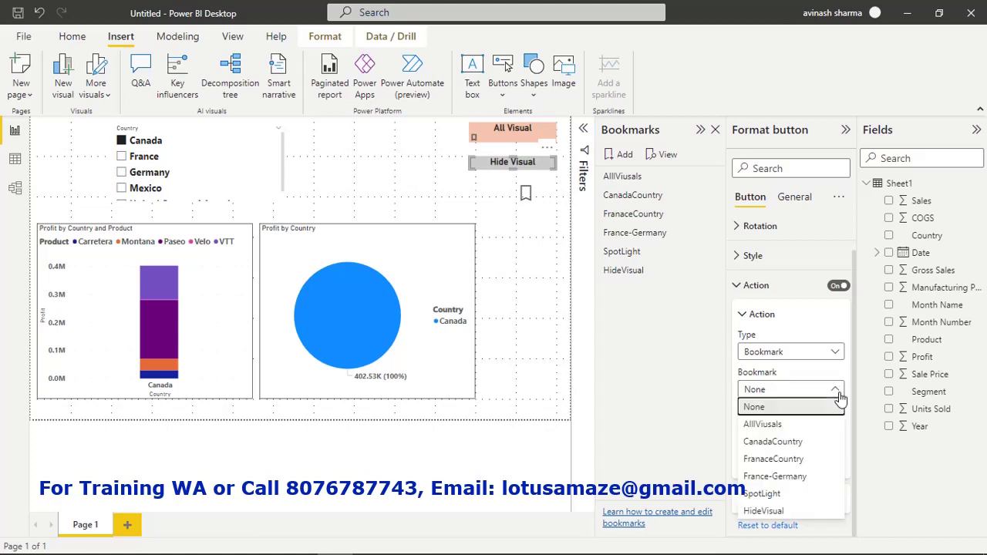
left_click(764, 511)
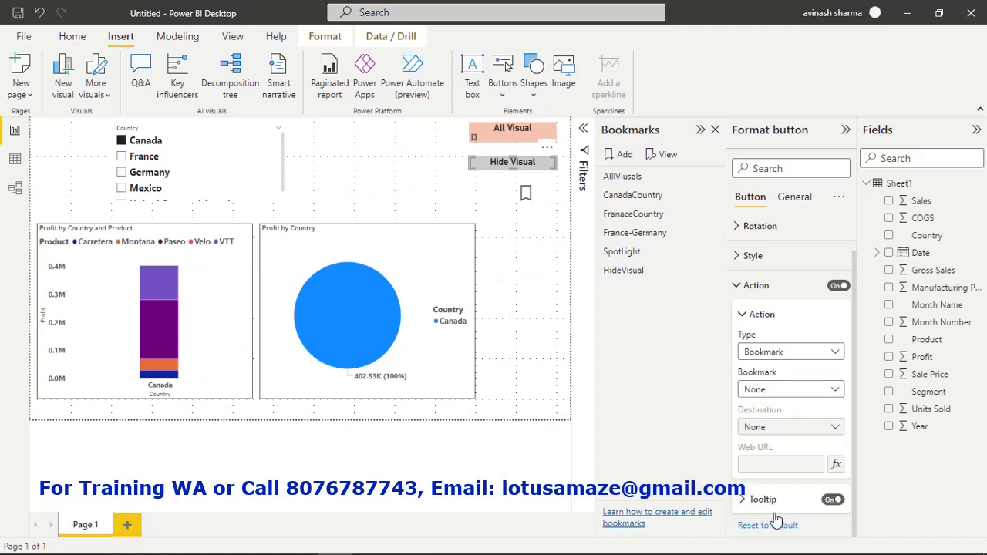
Step: Enable the title on the third bookmark button and set its text to "Canada Country"
left_click(515, 194)
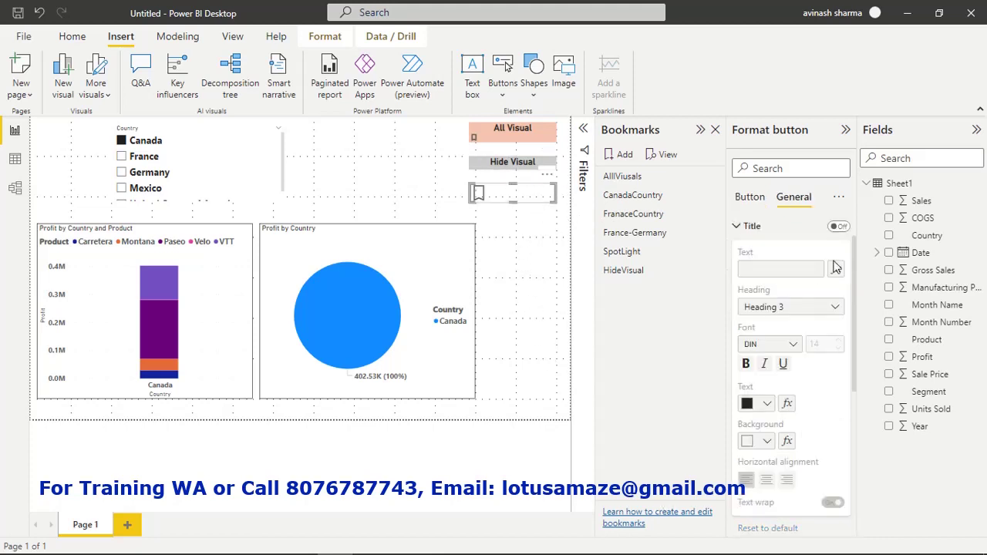
left_click(838, 226)
left_click(796, 270)
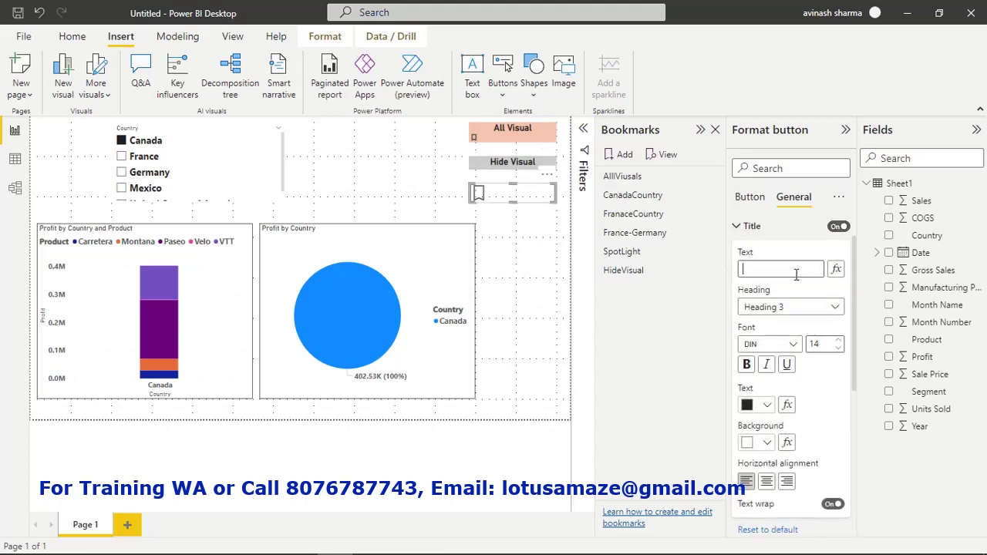
type("Canada Country")
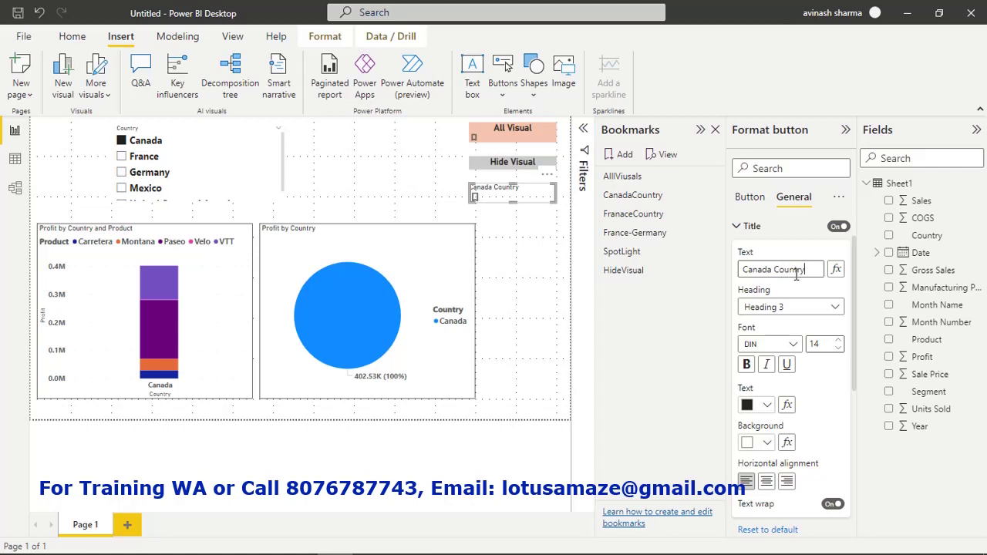
Step: Make the Canada Country button's title bold, set its font size to 18 and center it
left_click(746, 364)
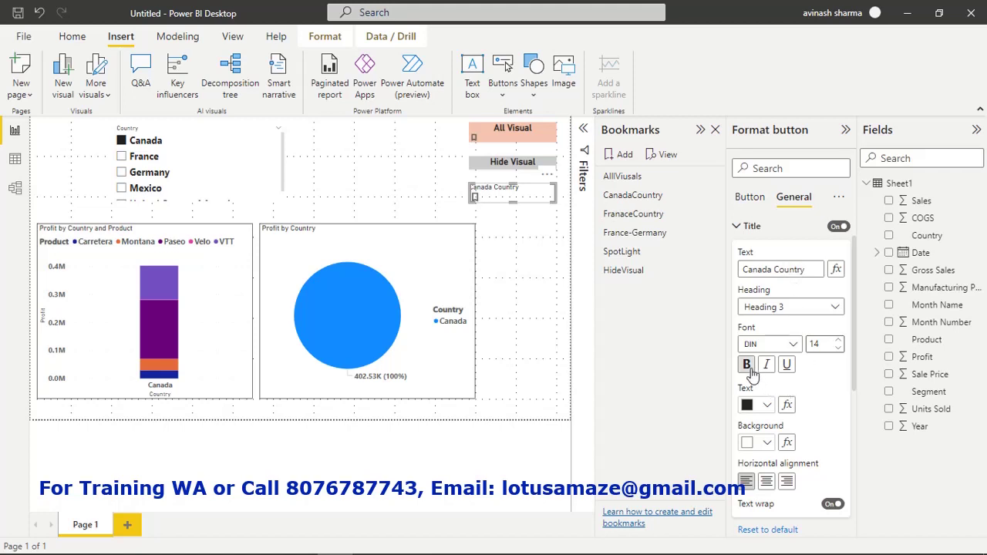
left_click(838, 340)
left_click(838, 340)
left_click(838, 340)
left_click(838, 340)
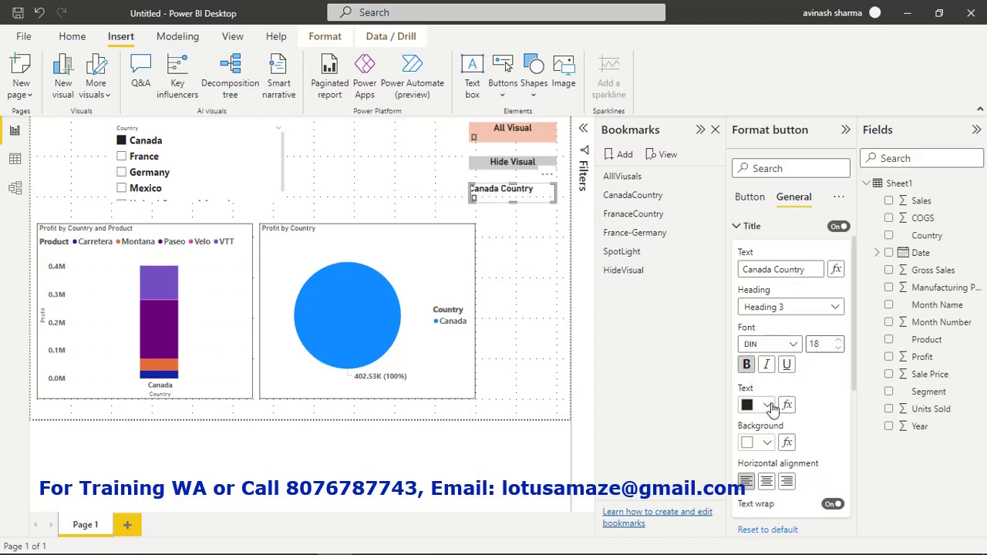
left_click(765, 482)
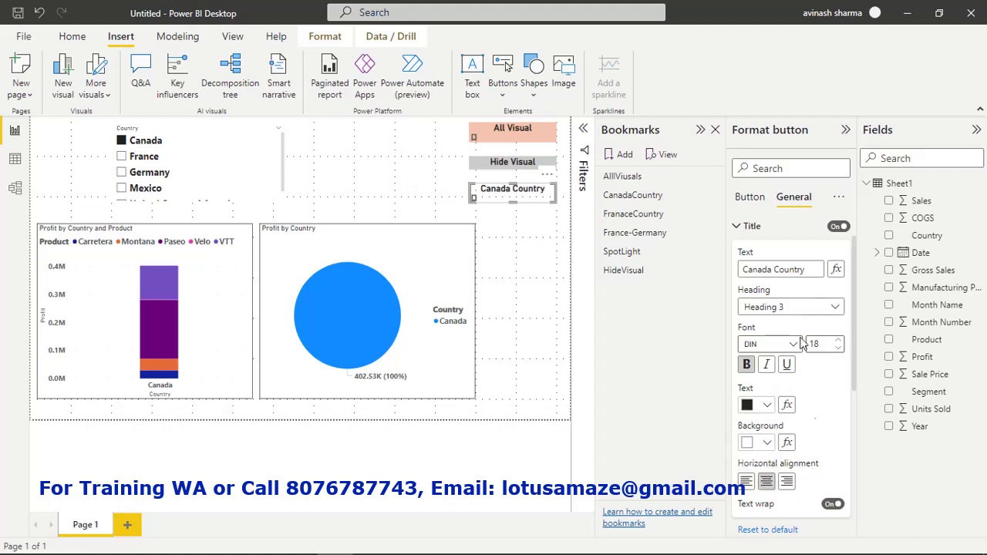
Step: Set the Canada Country button's bookmark action to the CanadaCountry bookmark
left_click(750, 197)
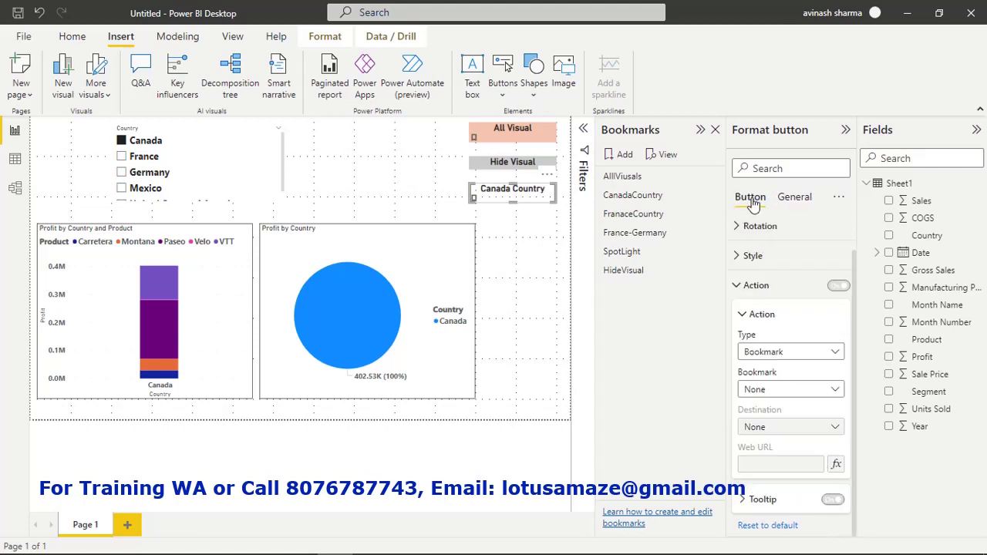
left_click(833, 394)
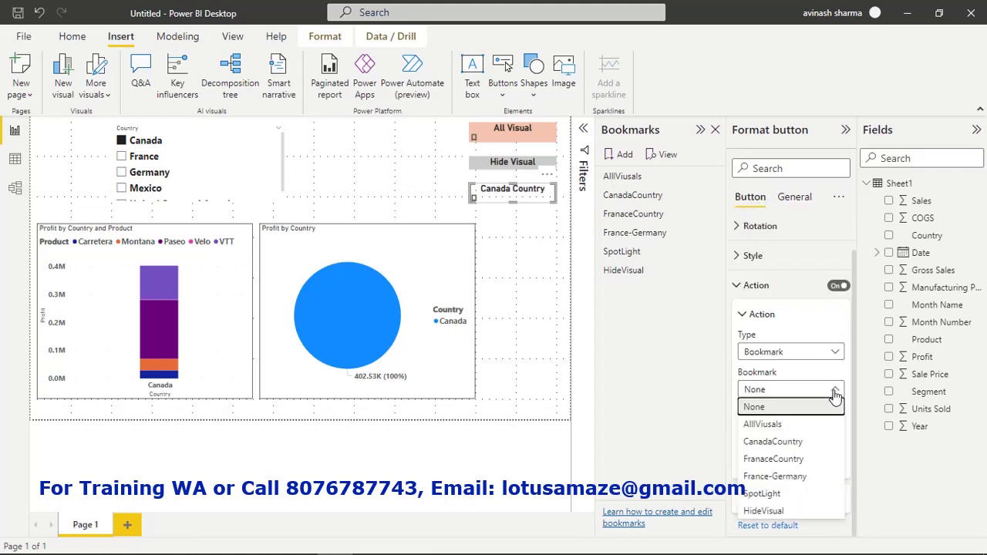
left_click(806, 445)
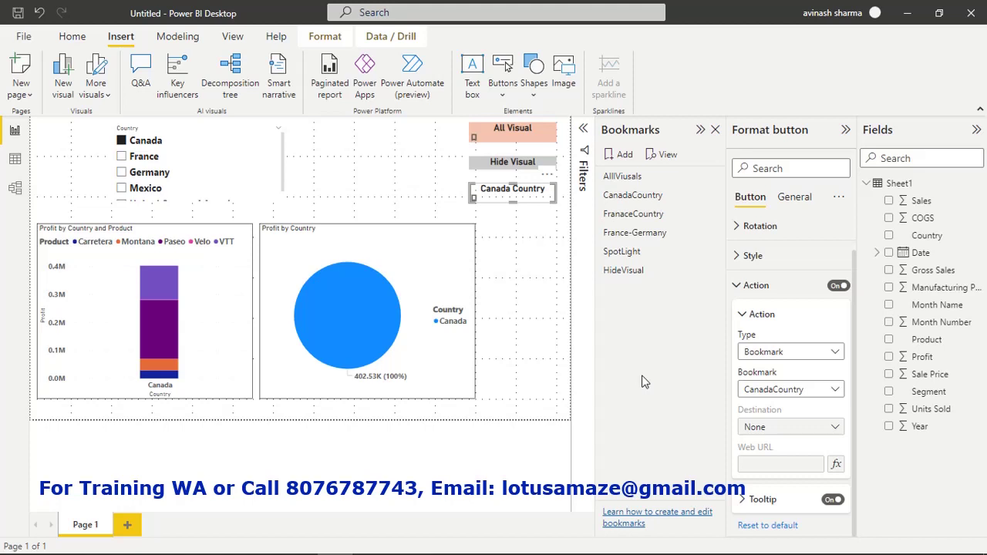
Step: Test the All Visual, Hide Visual and Canada Country buttons by following each one's bookmark link
left_click(544, 141, "ctrl")
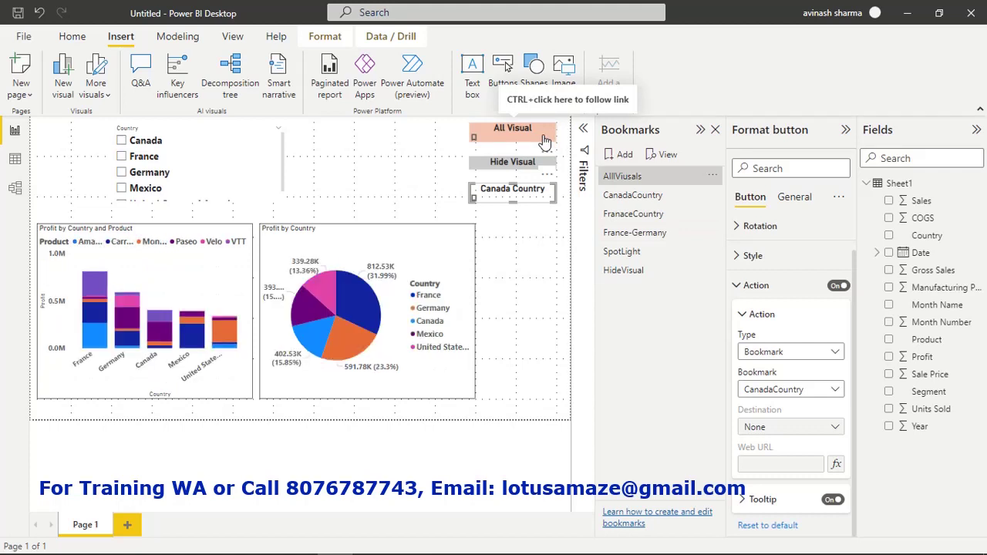
left_click(529, 164, "ctrl")
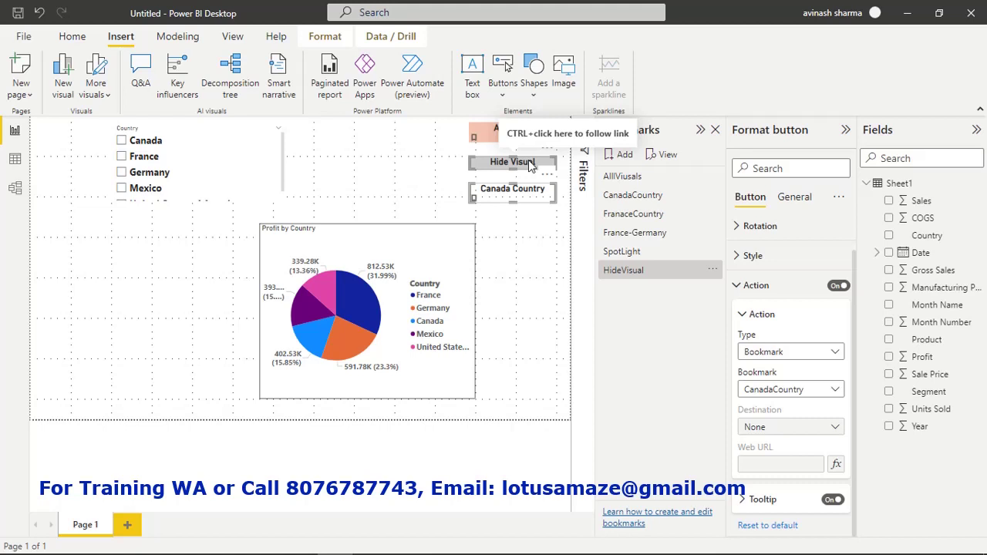
left_click(528, 202, "ctrl")
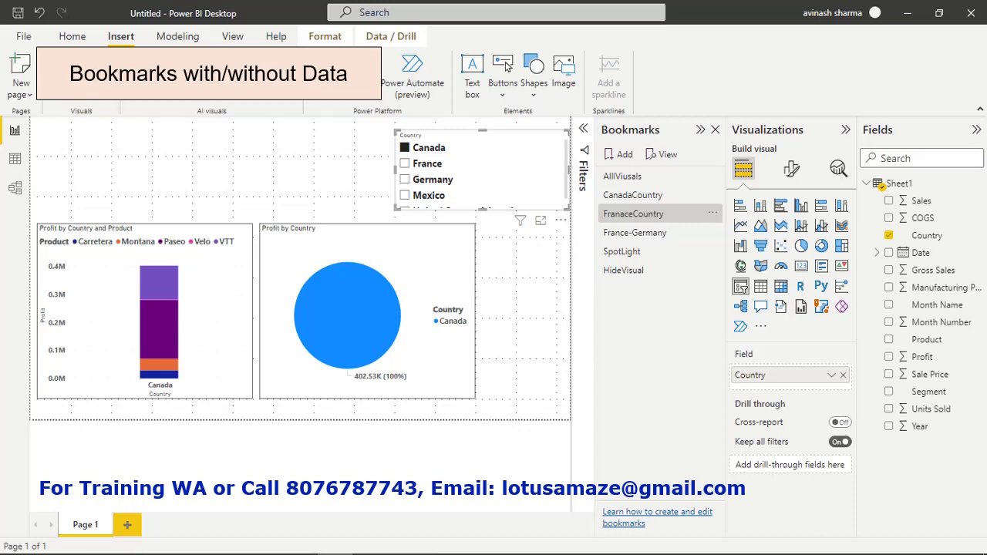
Step: Switch to PBI-7-Bookmarks.pdf in Edge to review the elements saved with a bookmark, and return to Power BI Desktop
mouse_move(121, 544)
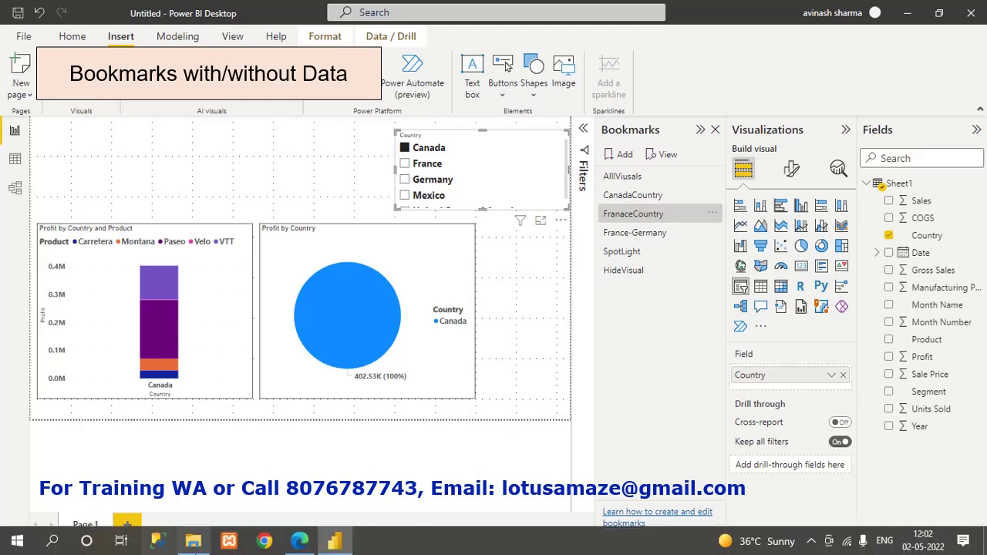
left_click(301, 542)
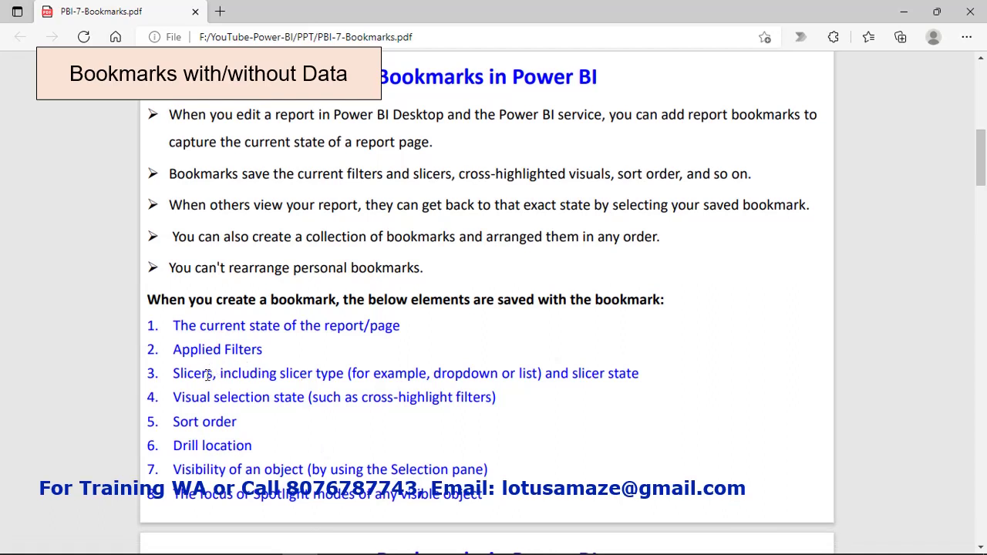
mouse_move(279, 549)
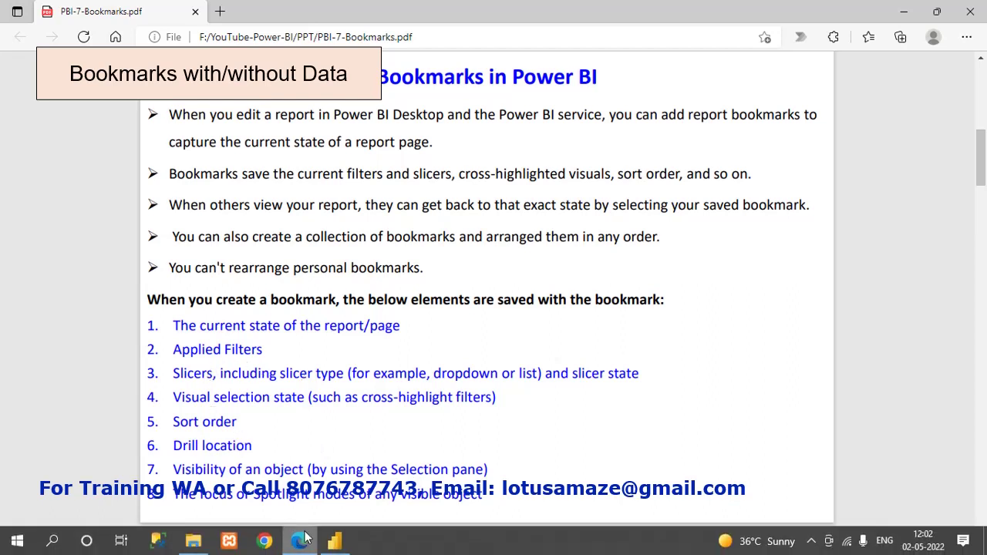
left_click(333, 544)
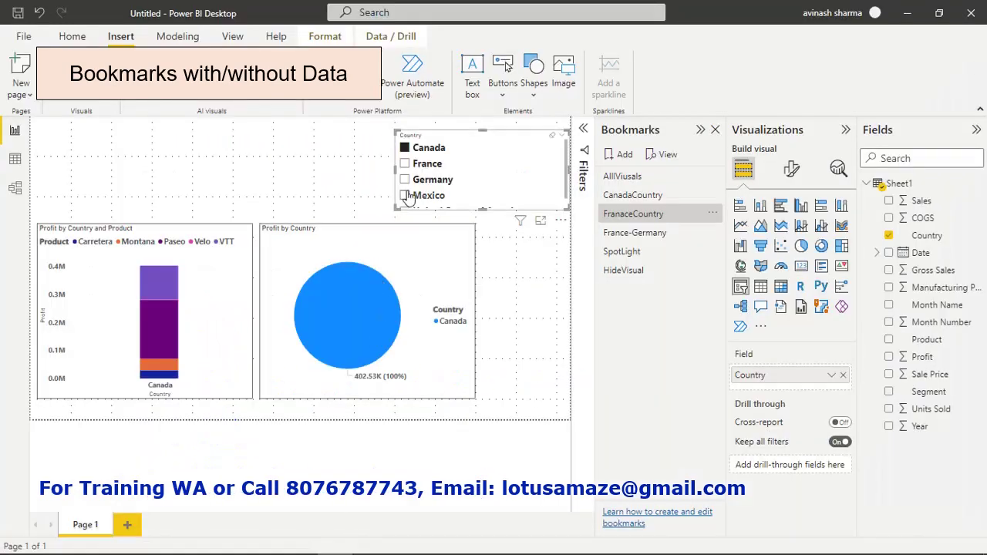
Step: Switch back and forth between the FranaceCountry and CanadaCountry bookmarks to compare their slicer selections and charts, ending on FranaceCountry
left_click(648, 215)
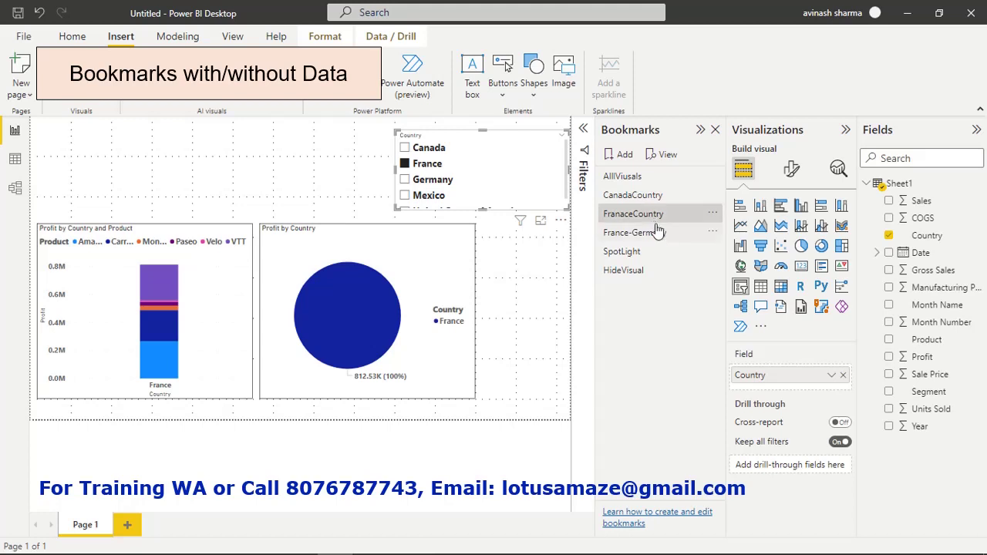
left_click(649, 202)
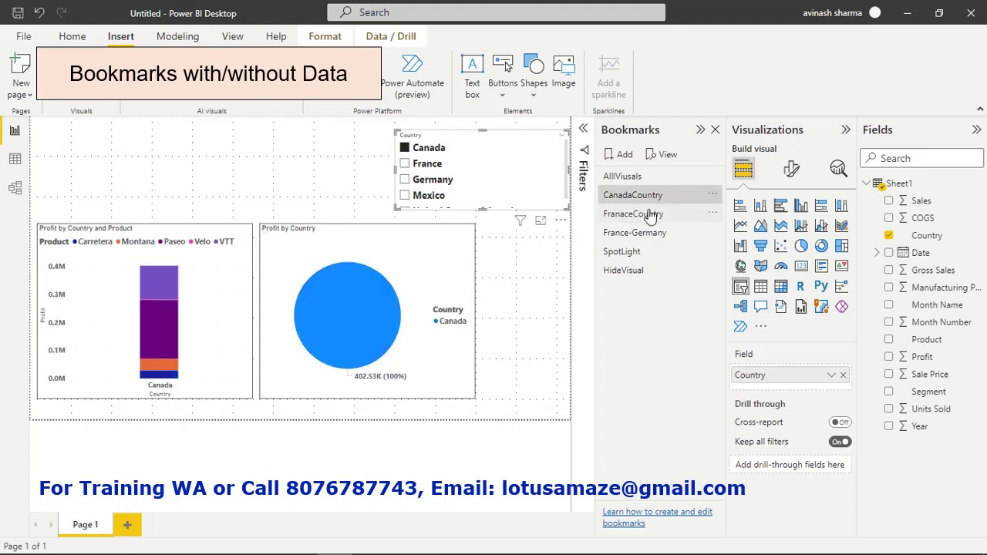
left_click(652, 215)
left_click(650, 197)
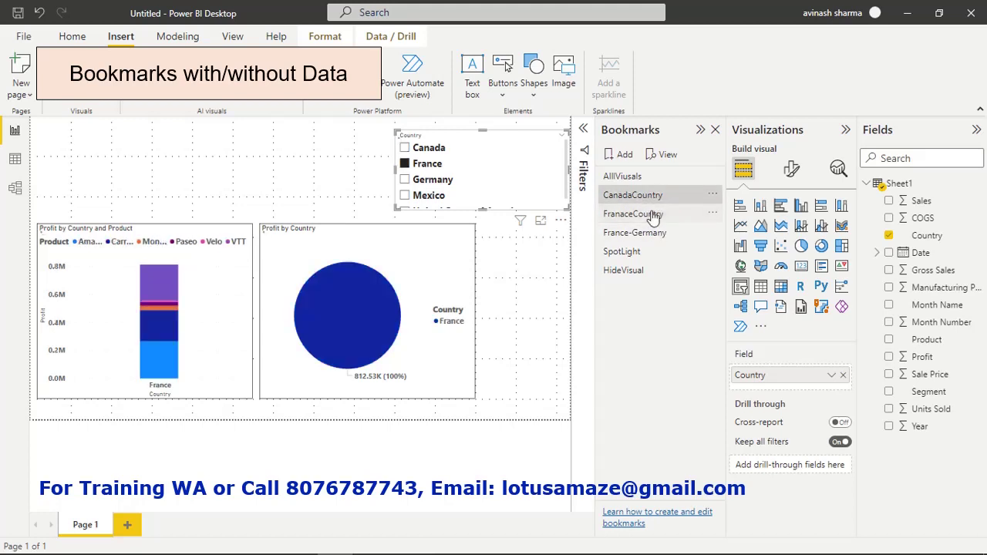
left_click(652, 216)
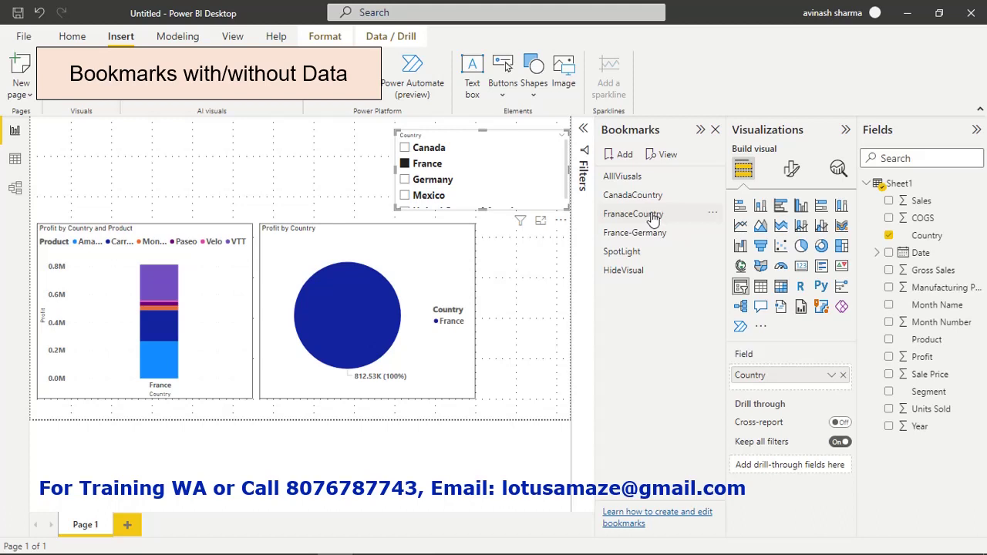
Step: Exclude Data from the FranaceCountry bookmark, and test it by applying CanadaCountry followed by FranaceCountry
left_click(713, 216)
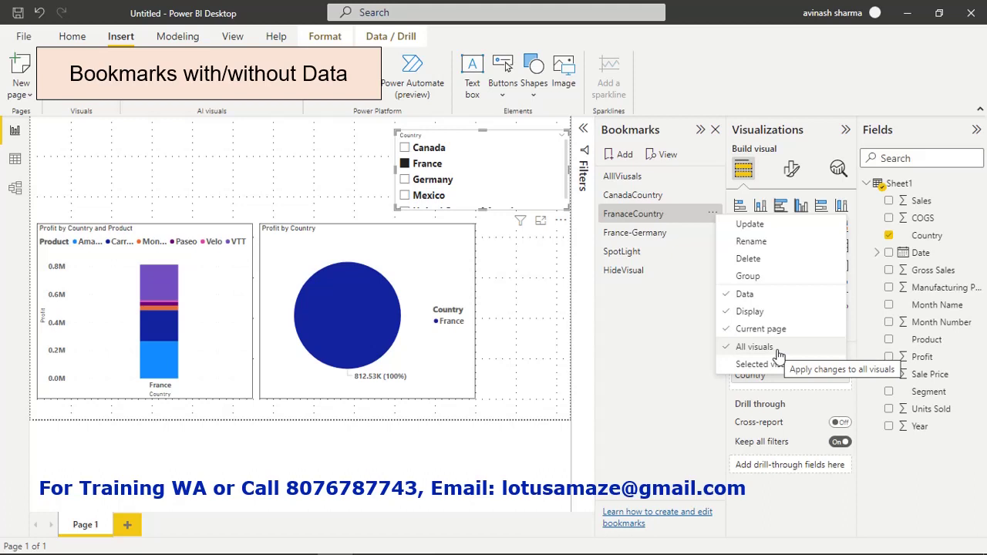
left_click(745, 295)
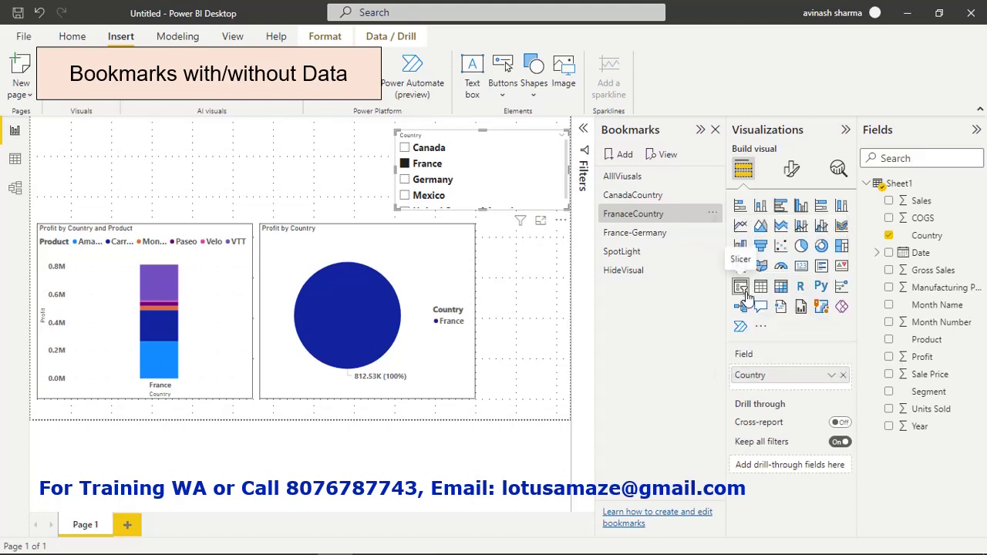
left_click(661, 197)
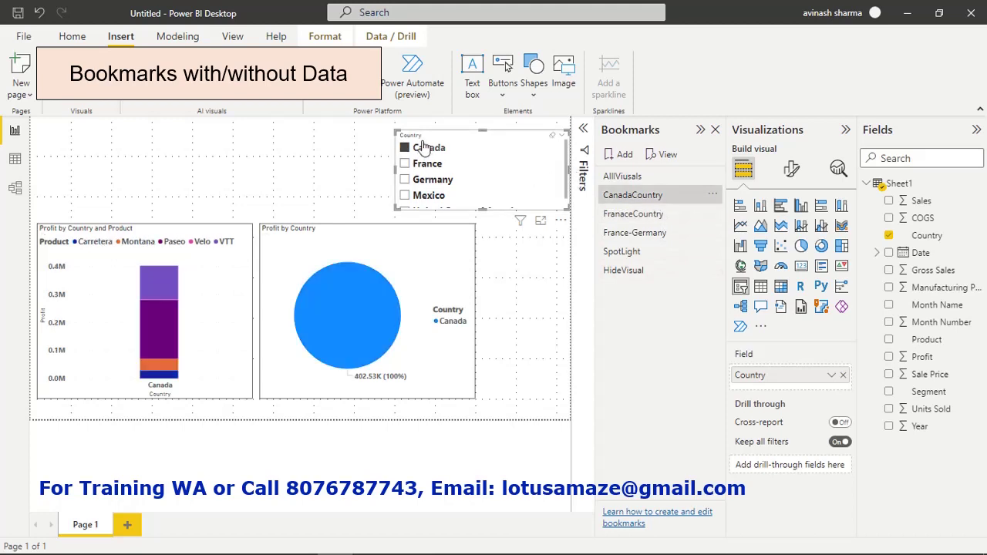
mouse_move(383, 308)
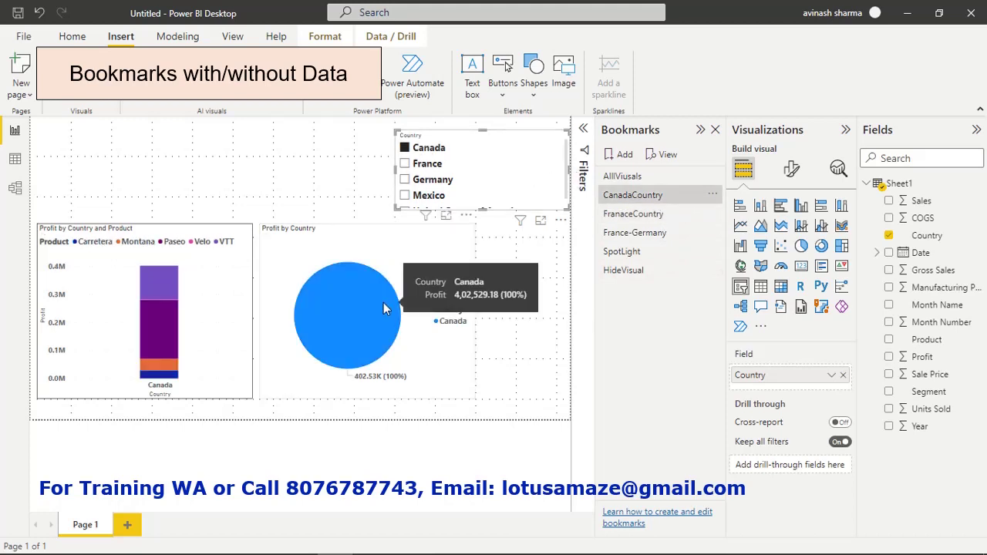
left_click(648, 221)
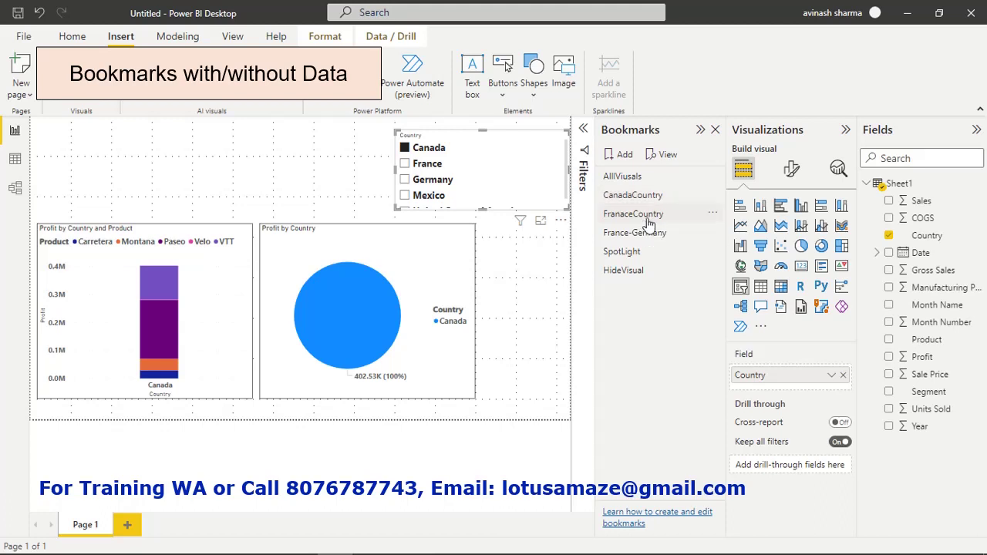
Step: Open the options of the FranaceCountry bookmark
left_click(714, 216)
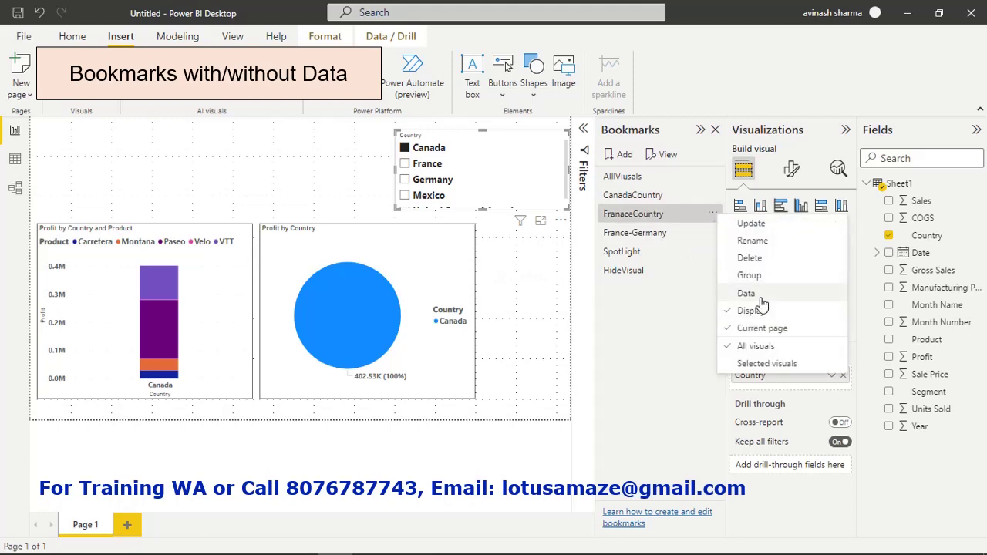